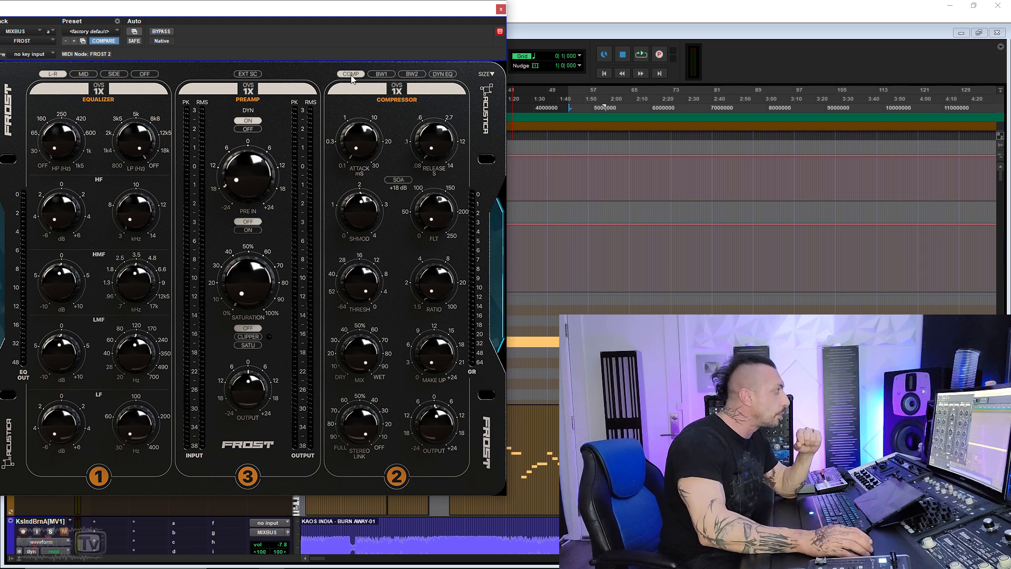
Show the compressor section's BW1, BW2 and DYN EQ modes in turn, returning to COMP.
{"action": "left_click", "coordinate": [382, 75]}
{"action": "left_click", "coordinate": [412, 74]}
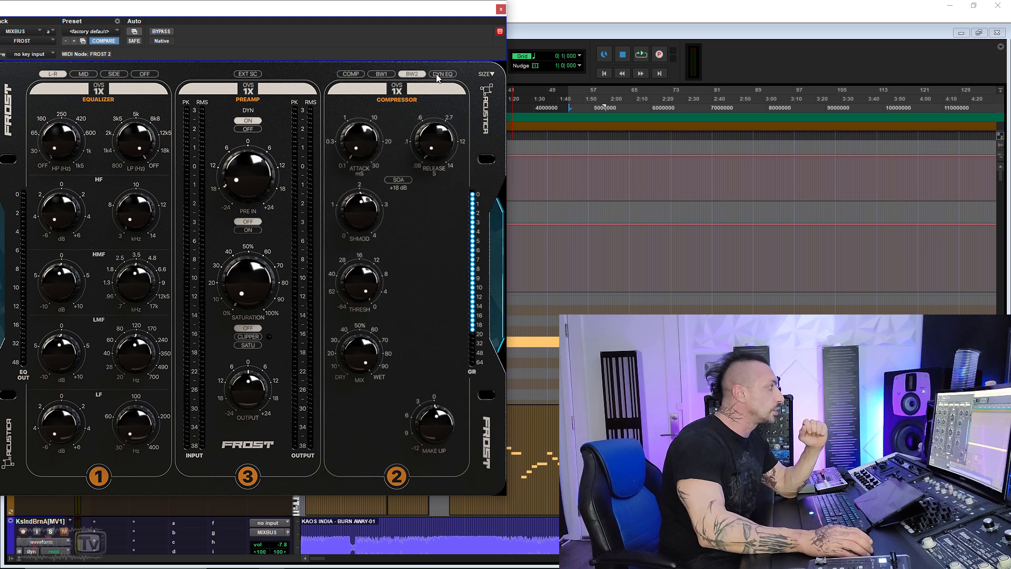
{"action": "left_click", "coordinate": [440, 75]}
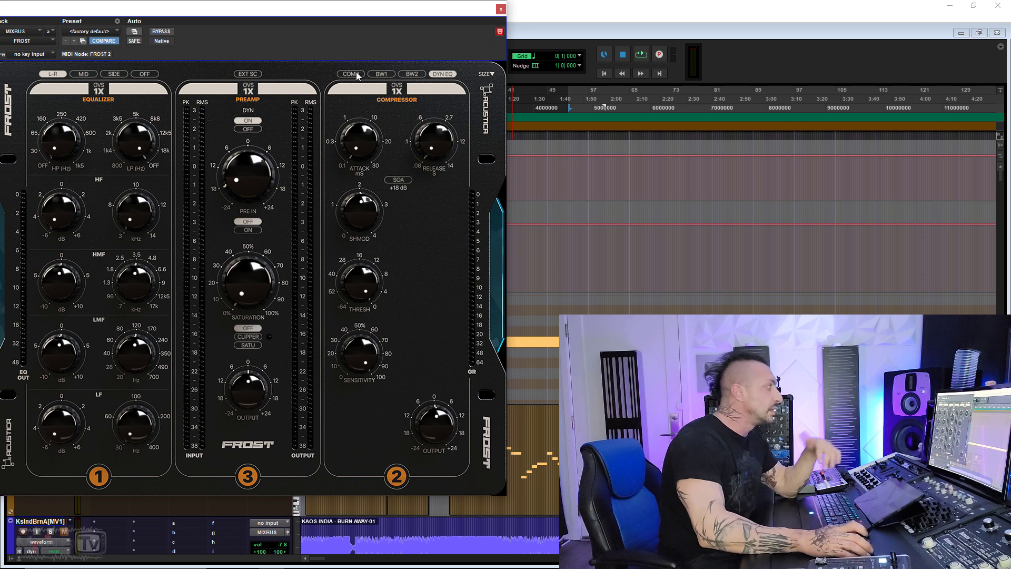
{"action": "left_click", "coordinate": [357, 76]}
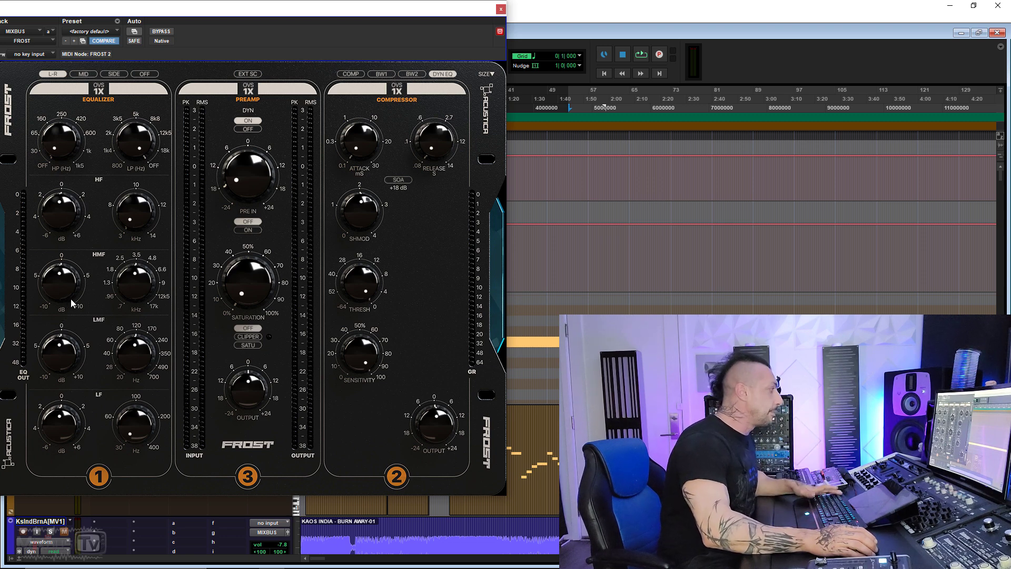
Boost the equalizer's LF gain to about +4 dB and audition the mix in DYN EQ mode.
{"action": "left_click_drag", "start_coordinate": [61, 437], "coordinate": [62, 409]}
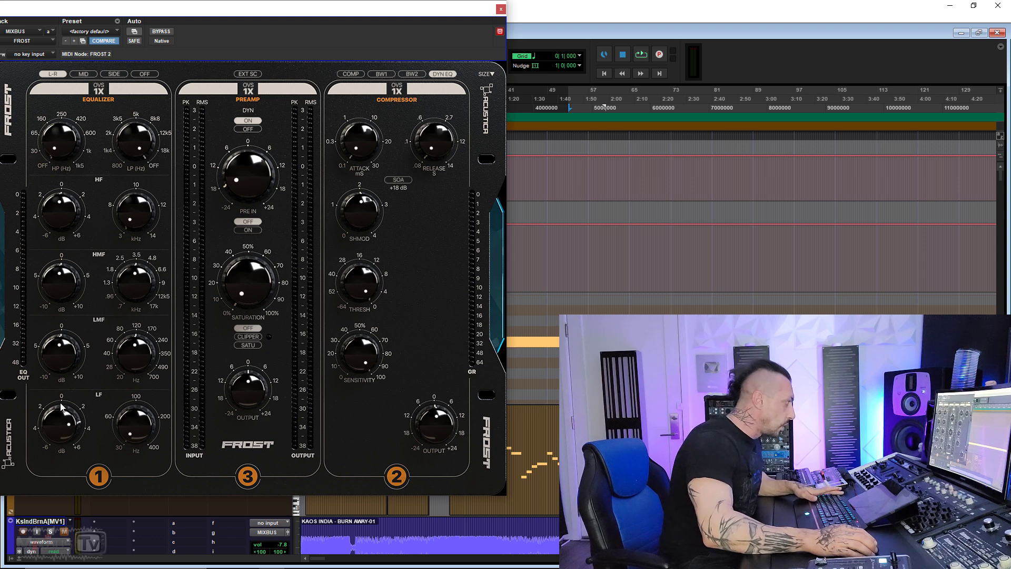
{"action": "key", "text": "space"}
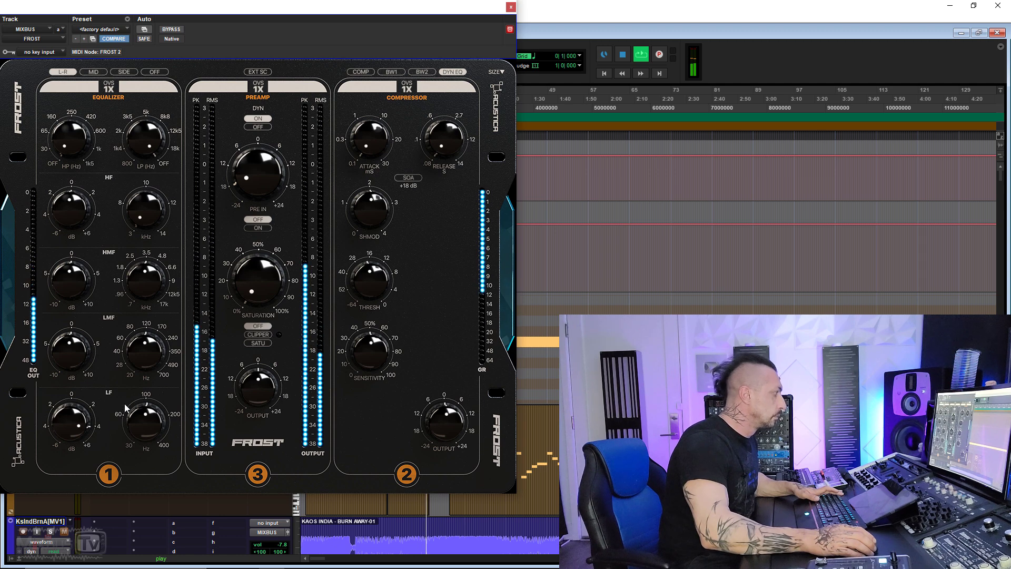
{"action": "key", "text": "space"}
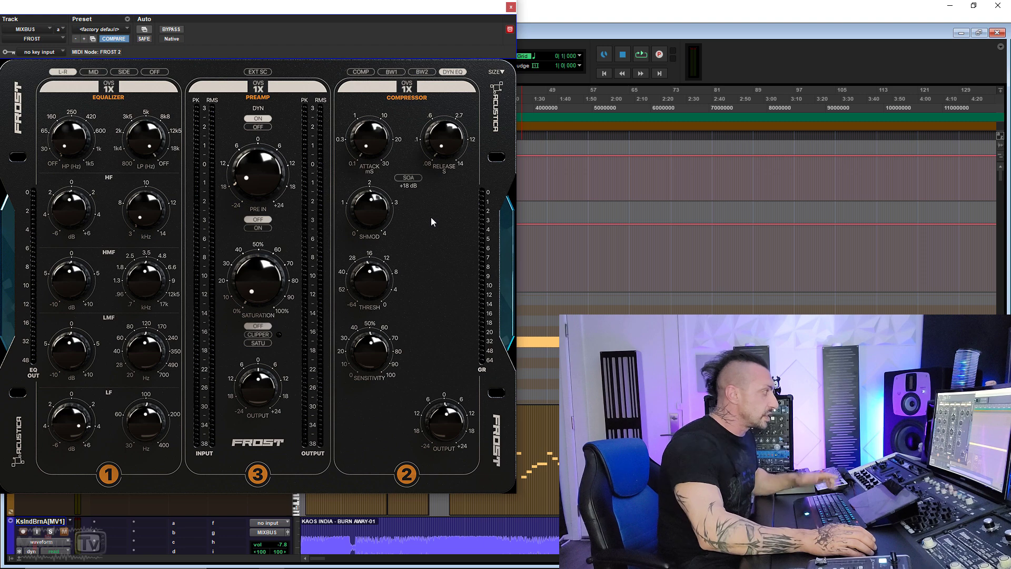
Adjust the dynamic EQ's release, ShMod and sensitivity during playback, with sensitivity at about 45%.
{"action": "key", "text": "space"}
{"action": "mouse_move", "coordinate": [444, 158]}
{"action": "left_mouse_down"}
{"action": "mouse_move", "coordinate": [439, 78]}
{"action": "mouse_move", "coordinate": [432, 146]}
{"action": "left_mouse_up"}
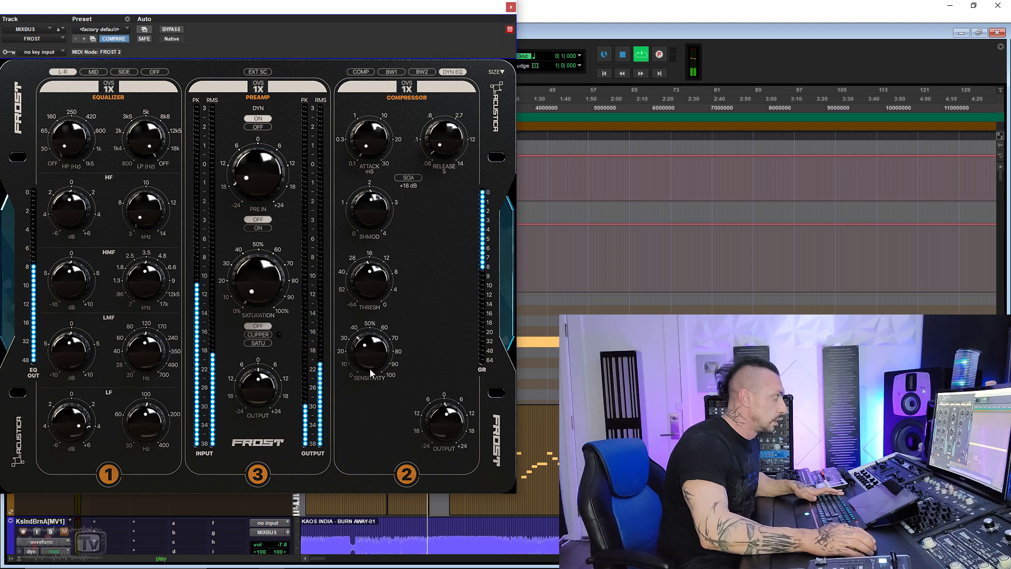
{"action": "left_click_drag", "start_coordinate": [397, 201], "coordinate": [372, 196]}
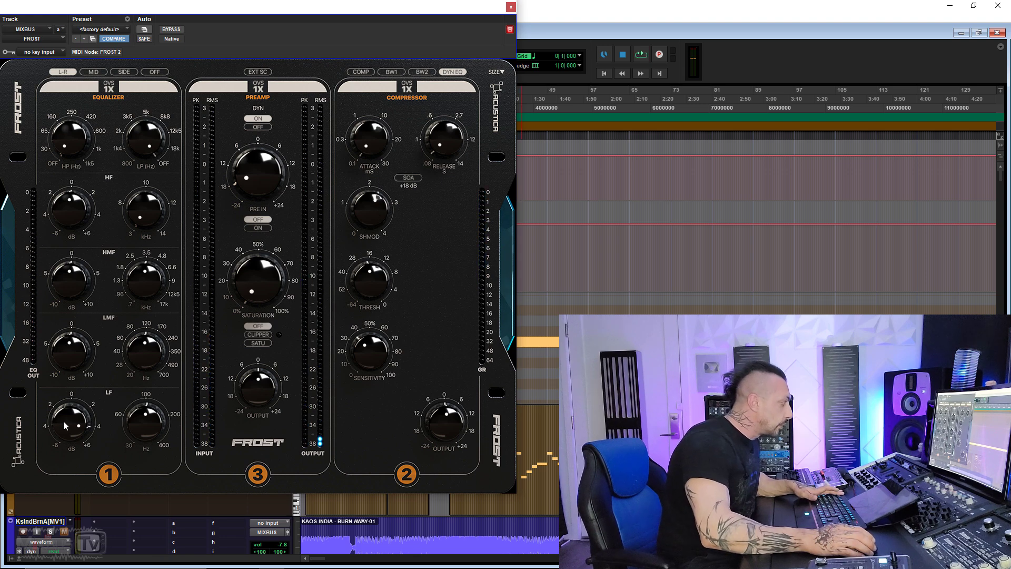
Turn the LF gain down to a strong cut and audition the dynamic EQ on the mix.
{"action": "left_click_drag", "start_coordinate": [64, 489], "coordinate": [65, 513]}
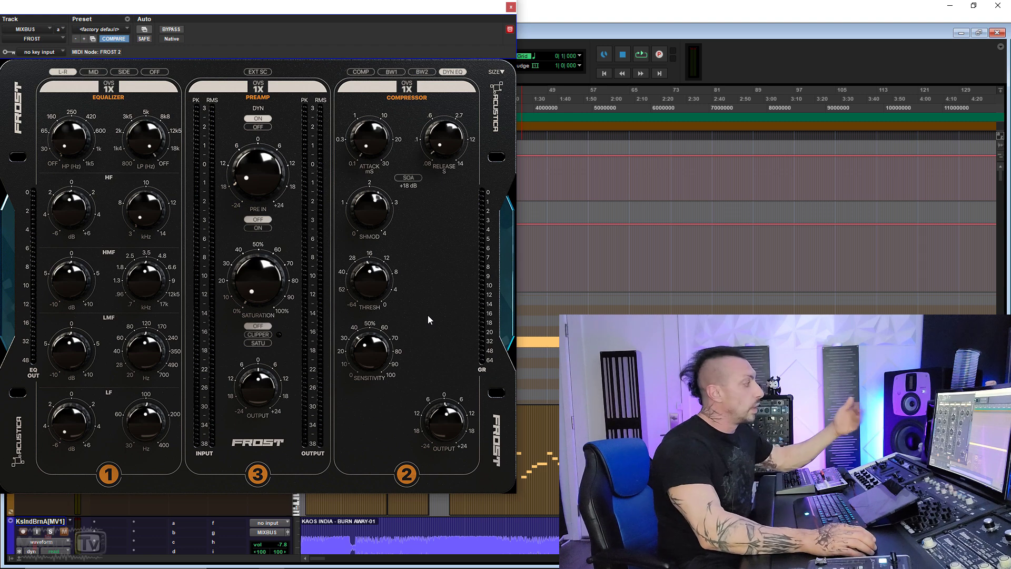
{"action": "key", "text": "space"}
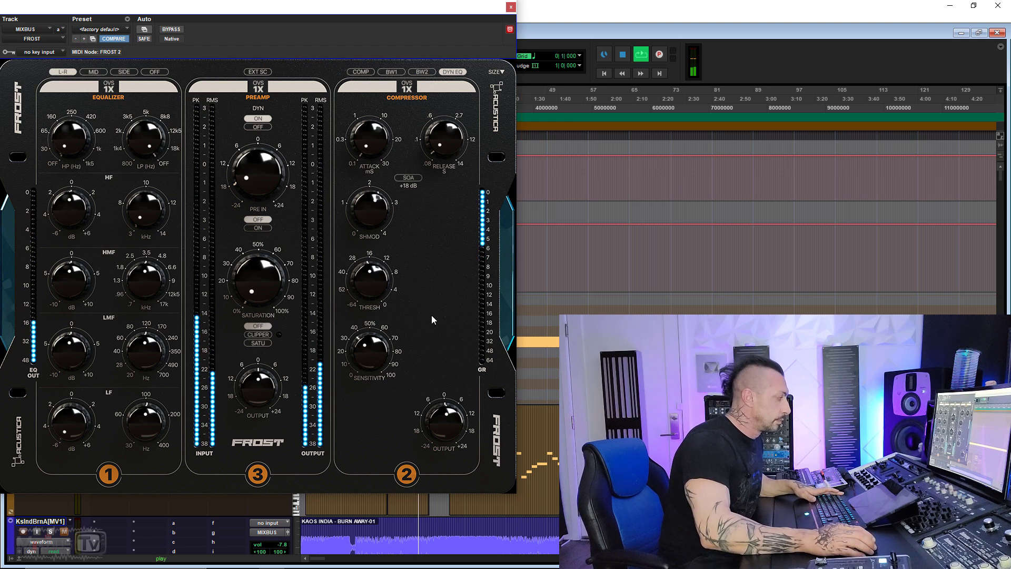
{"action": "key", "text": "space"}
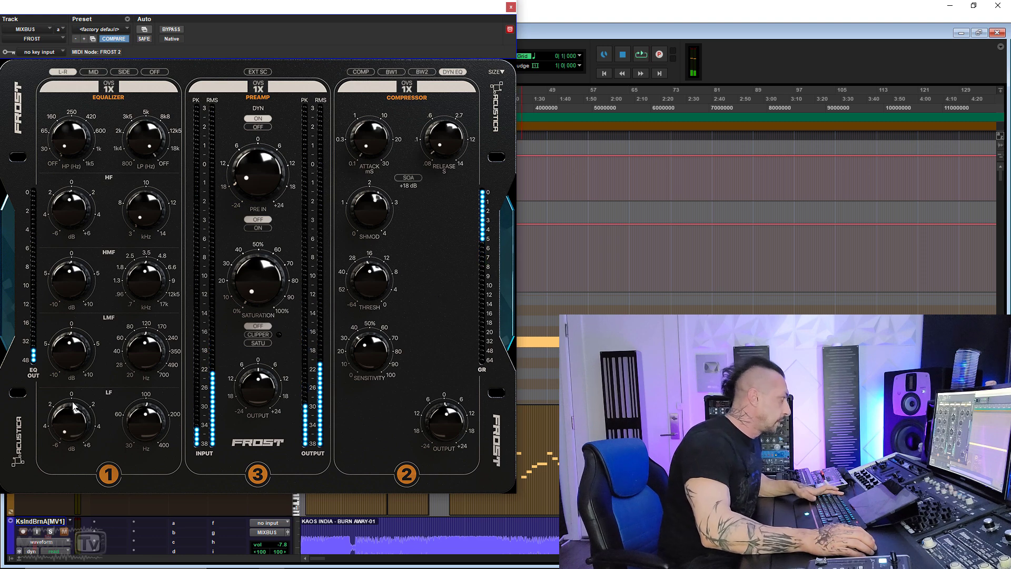
Reshape the equalizer with LF gain at about +4 dB, LMF gain at about -6 dB and a strong HF boost, auditioning the mix.
{"action": "left_click_drag", "start_coordinate": [140, 346], "coordinate": [125, 342]}
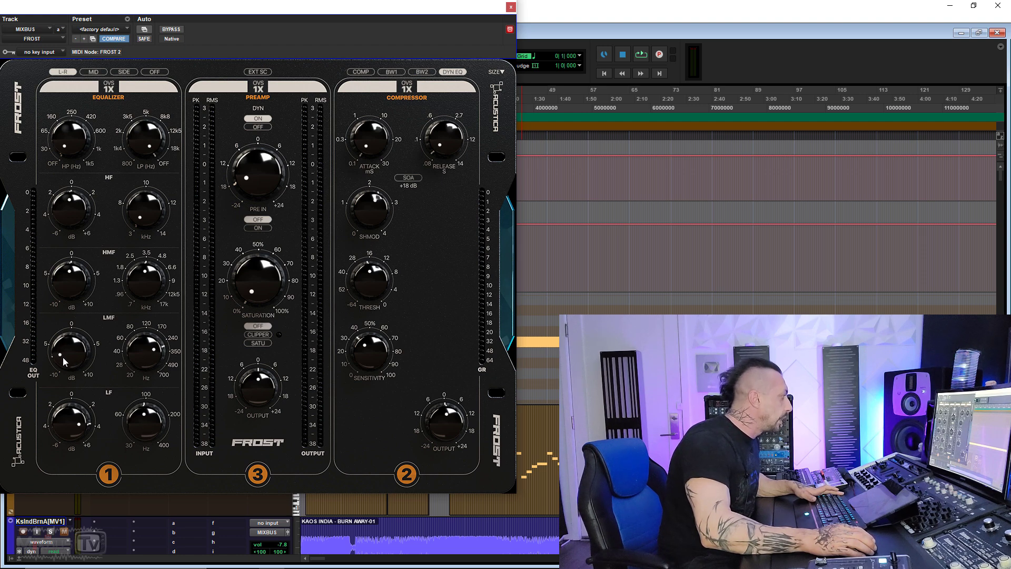
{"action": "key", "text": "space"}
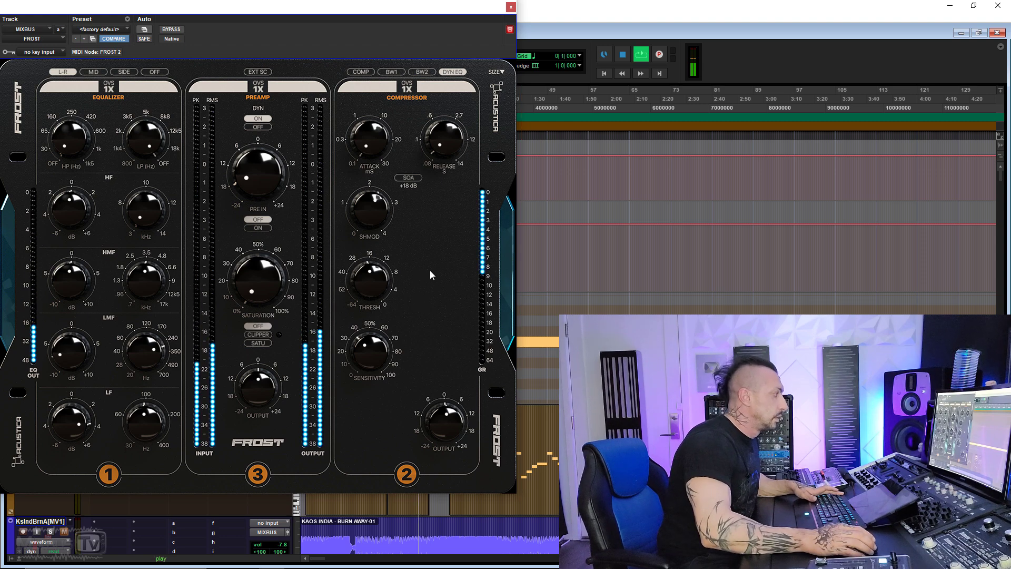
{"action": "mouse_move", "coordinate": [78, 198]}
{"action": "left_mouse_down"}
{"action": "mouse_move", "coordinate": [79, 187]}
{"action": "mouse_move", "coordinate": [132, 193]}
{"action": "mouse_move", "coordinate": [78, 210]}
{"action": "left_mouse_up"}
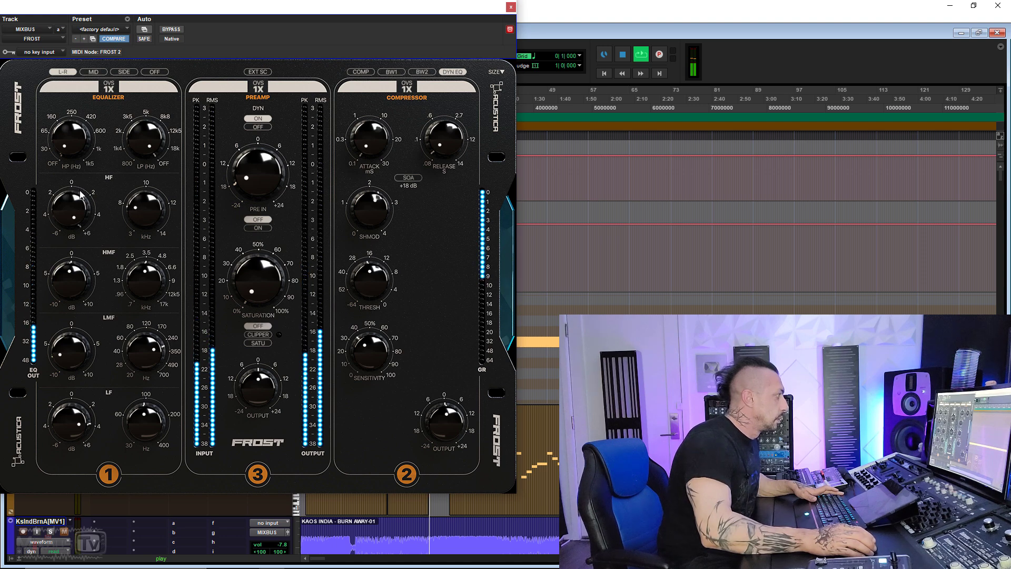
{"action": "key", "text": "space"}
Switch the compressor section to COMP, raise its threshold towards 0 and audition the mix.
{"action": "left_click", "coordinate": [364, 74]}
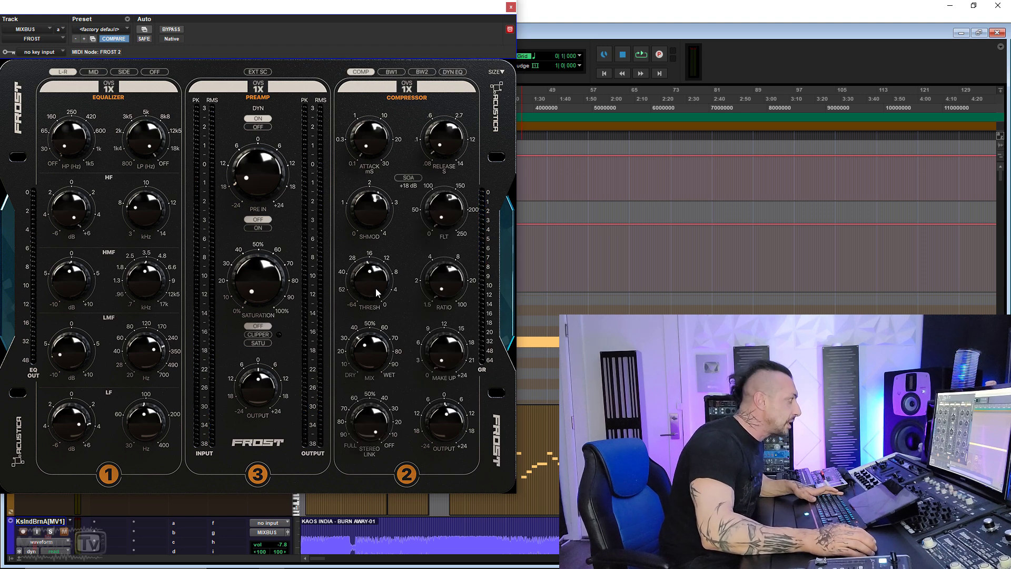
{"action": "key", "text": "space"}
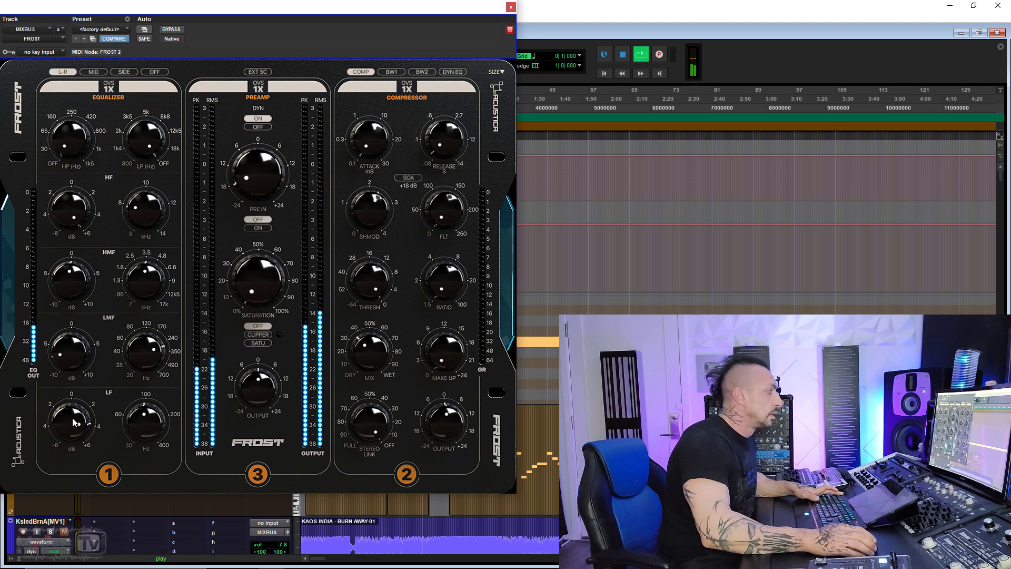
{"action": "key", "text": "space"}
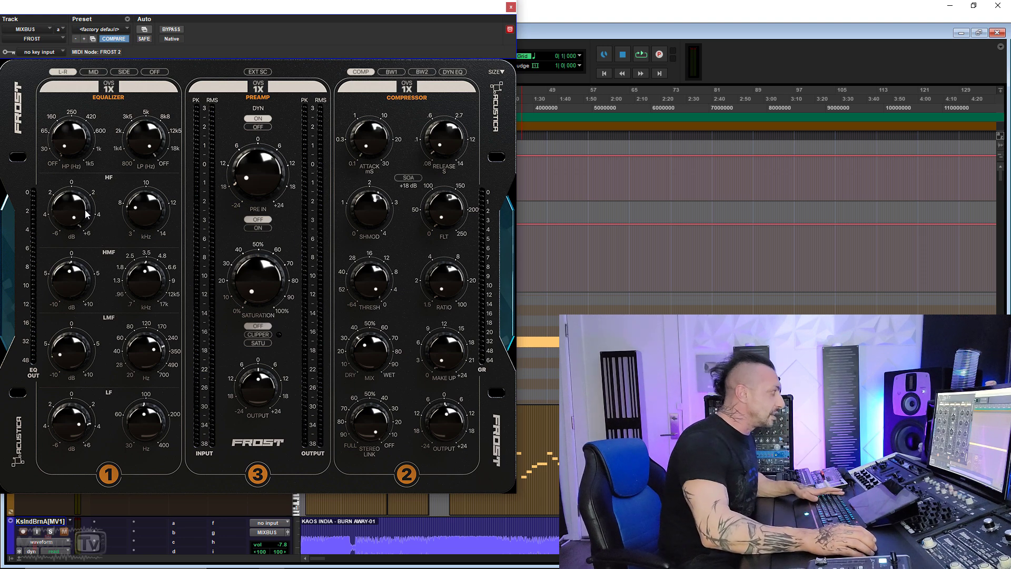
Switch to DYN EQ mode, fine-tune the HF gain and lower ShMod to about 1 while the mix plays.
{"action": "key", "text": "space"}
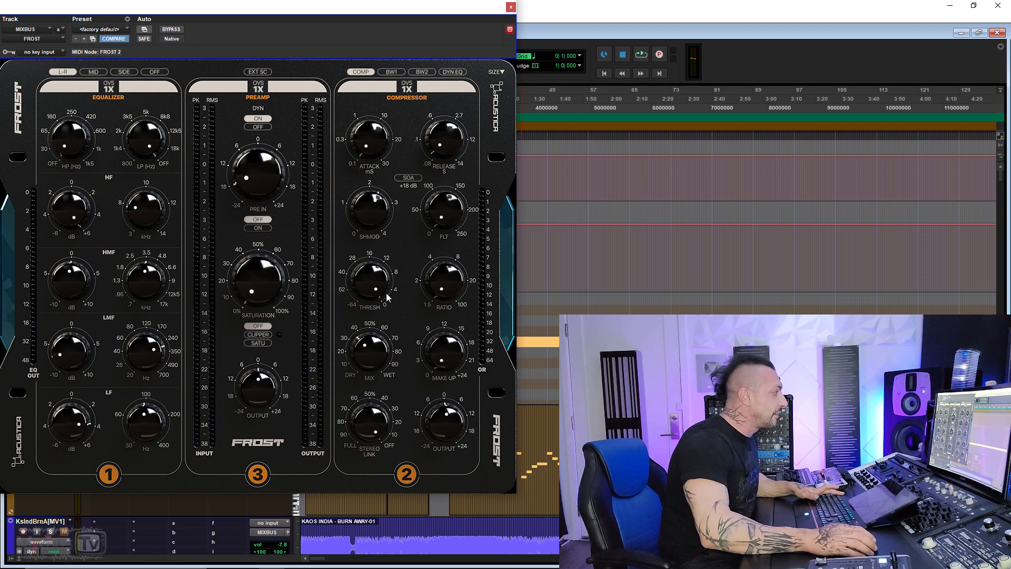
{"action": "left_click", "coordinate": [452, 72]}
{"action": "key", "text": "space"}
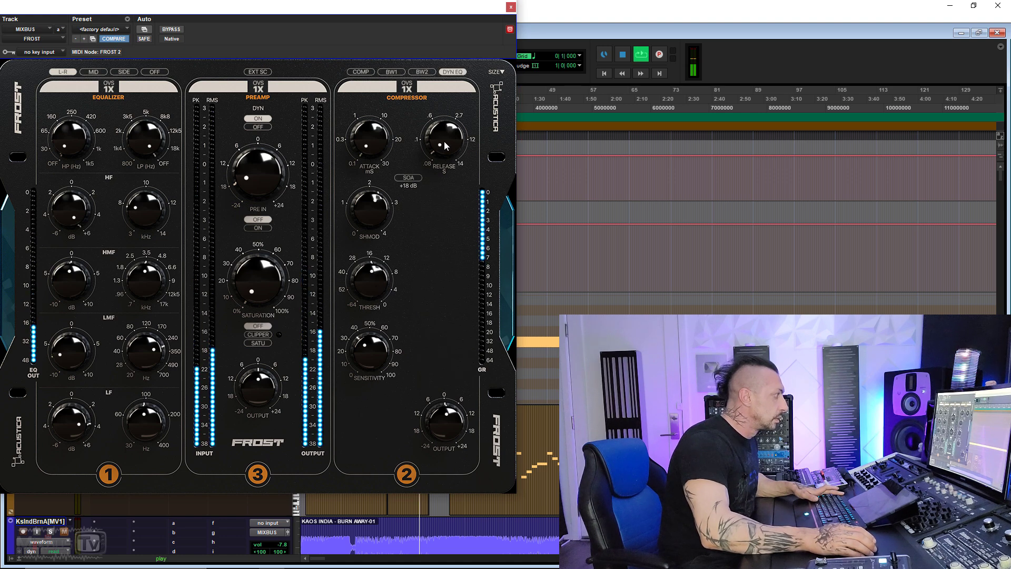
{"action": "left_click_drag", "start_coordinate": [81, 236], "coordinate": [83, 251]}
{"action": "left_click_drag", "start_coordinate": [383, 196], "coordinate": [371, 239]}
{"action": "key", "text": "space"}
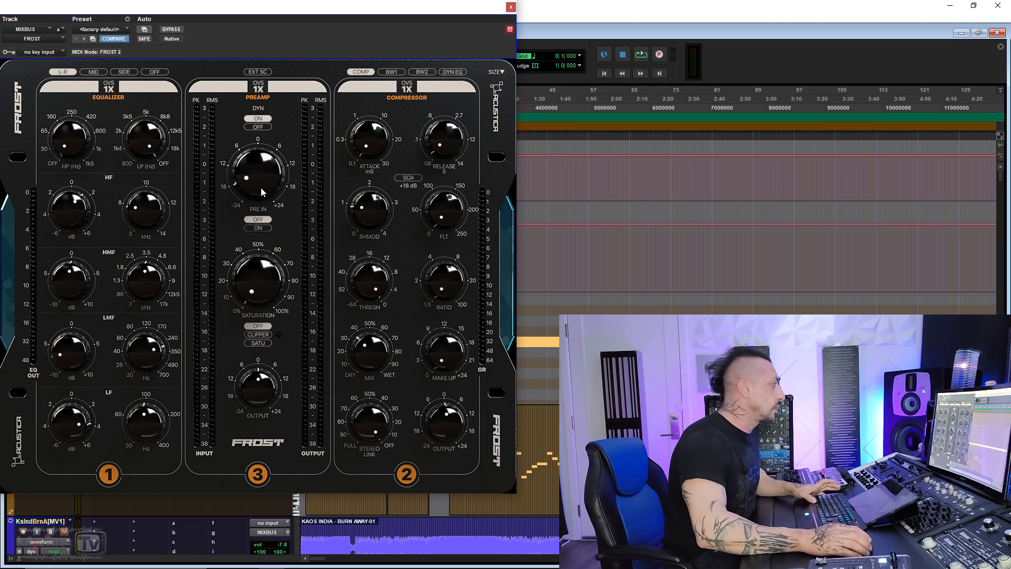
Turn the preamp on with DYN off, and sweep its PRE IN level up and down during playback.
{"action": "key", "text": "space"}
{"action": "left_click_drag", "start_coordinate": [304, 200], "coordinate": [294, 125]}
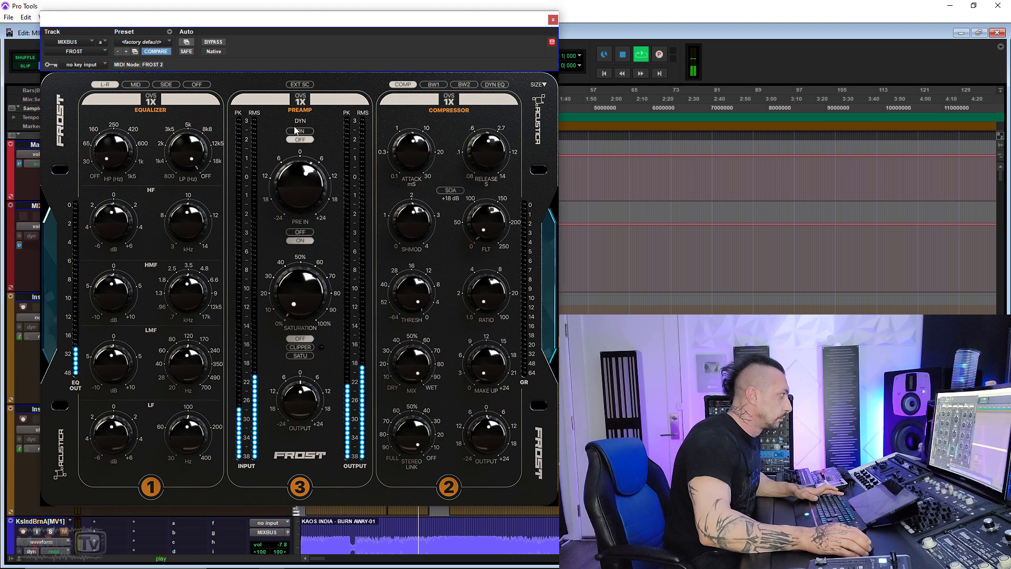
{"action": "left_click_drag", "start_coordinate": [305, 200], "coordinate": [311, 251]}
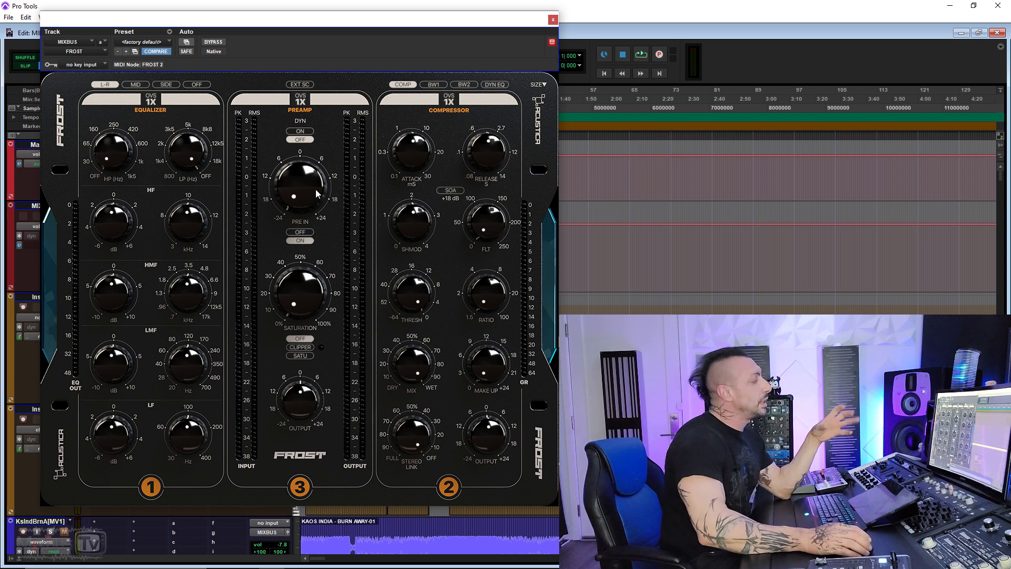
Switch the preamp's saturation stage to Clipper and set its Make Up to about 9 dB.
{"action": "left_click", "coordinate": [301, 240]}
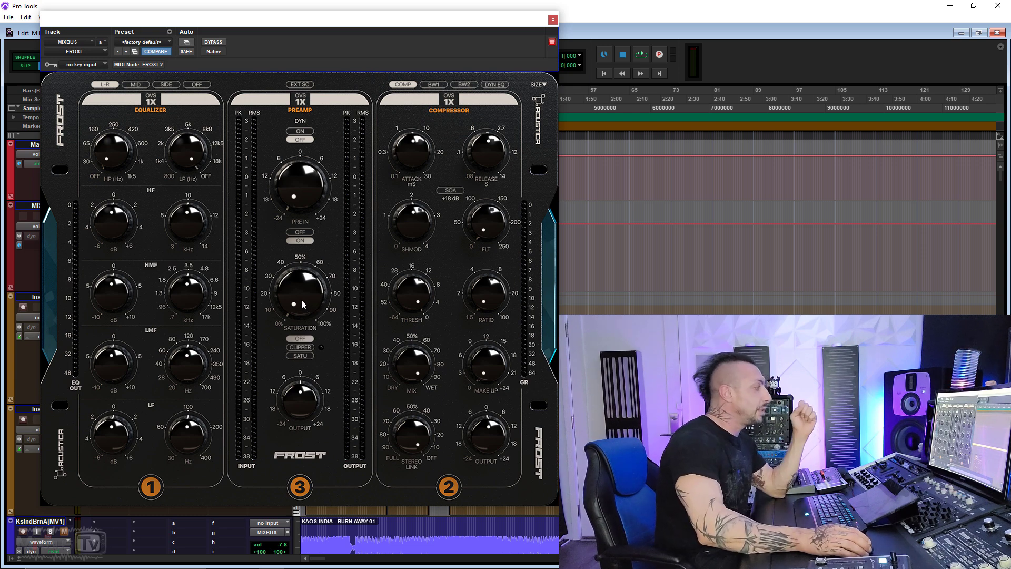
{"action": "left_click_drag", "start_coordinate": [302, 301], "coordinate": [293, 288]}
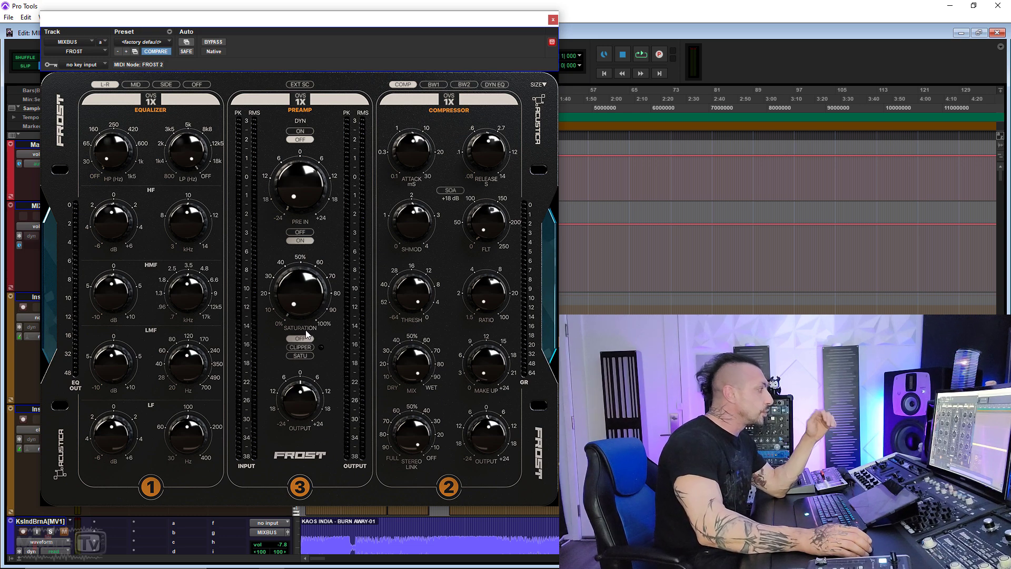
{"action": "left_click_drag", "start_coordinate": [307, 301], "coordinate": [302, 264]}
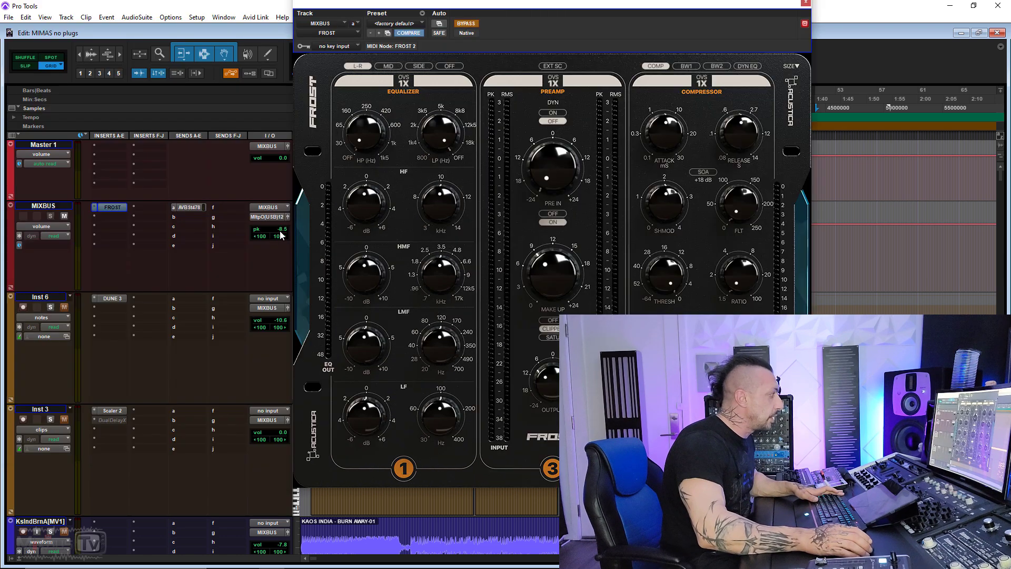
Take FROST on the MIXBUS track out of bypass and restart playback.
{"action": "key", "text": "space"}
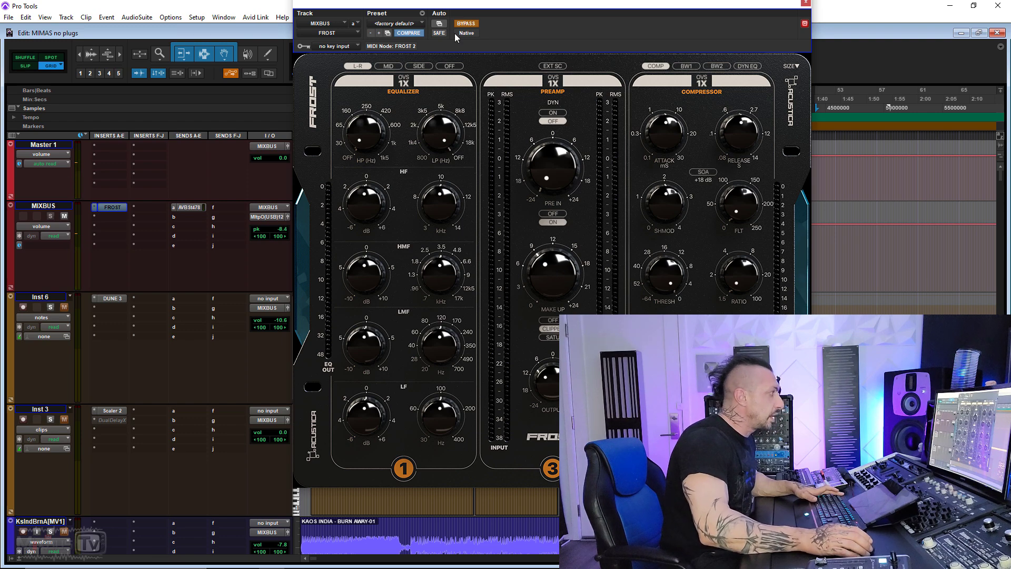
{"action": "left_click", "coordinate": [474, 24]}
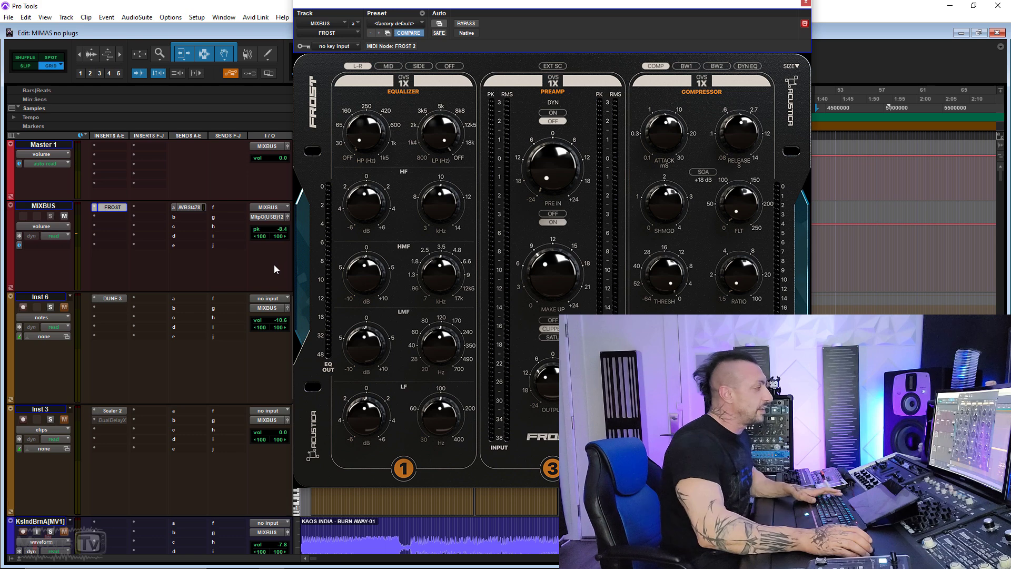
{"action": "key", "text": "space"}
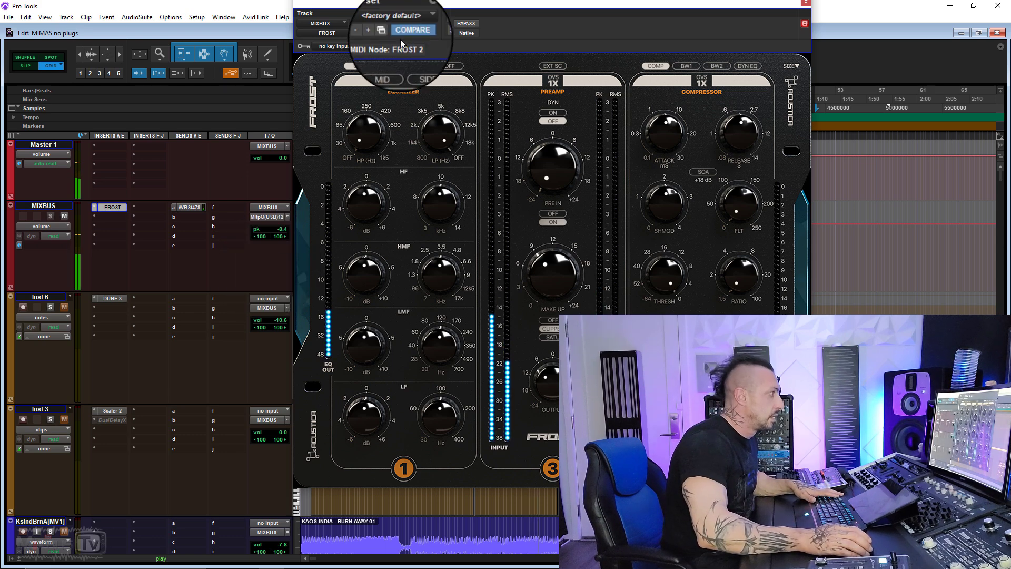
Compare the mix with and without FROST by toggling its bypass repeatedly during playback, and reposition the plug-in window.
{"action": "left_click", "coordinate": [466, 25]}
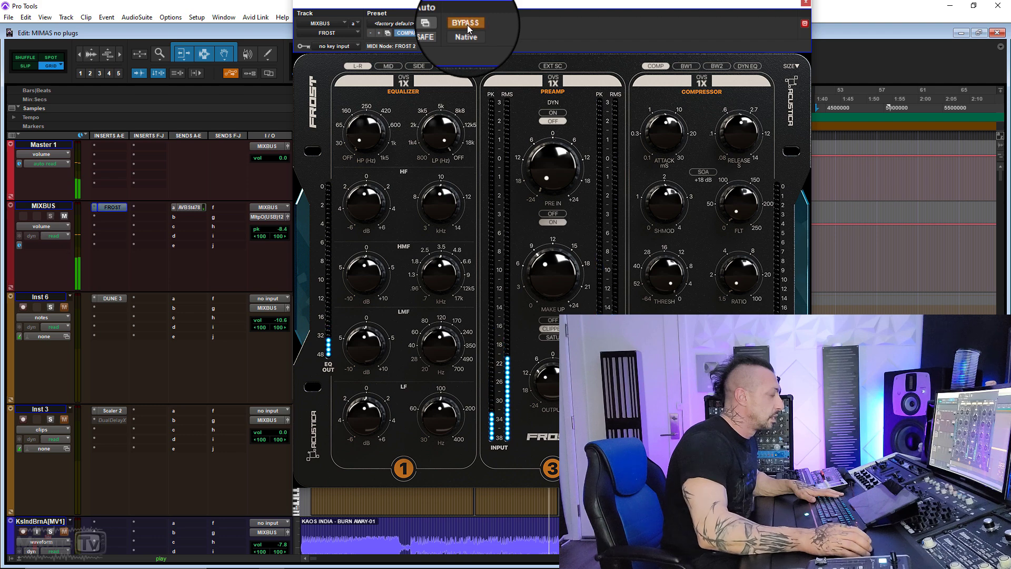
{"action": "left_click", "coordinate": [467, 25]}
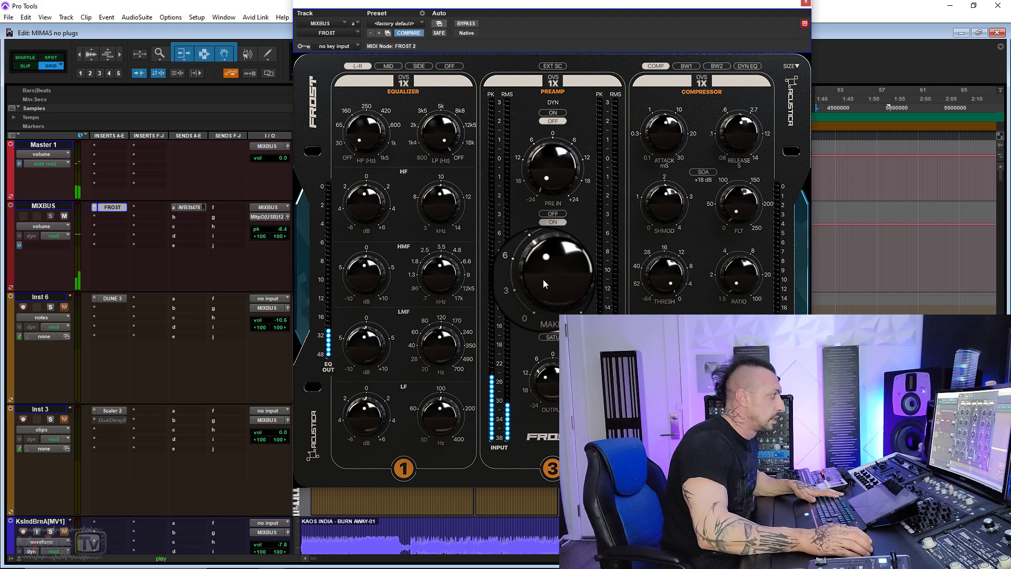
{"action": "left_click", "coordinate": [471, 24]}
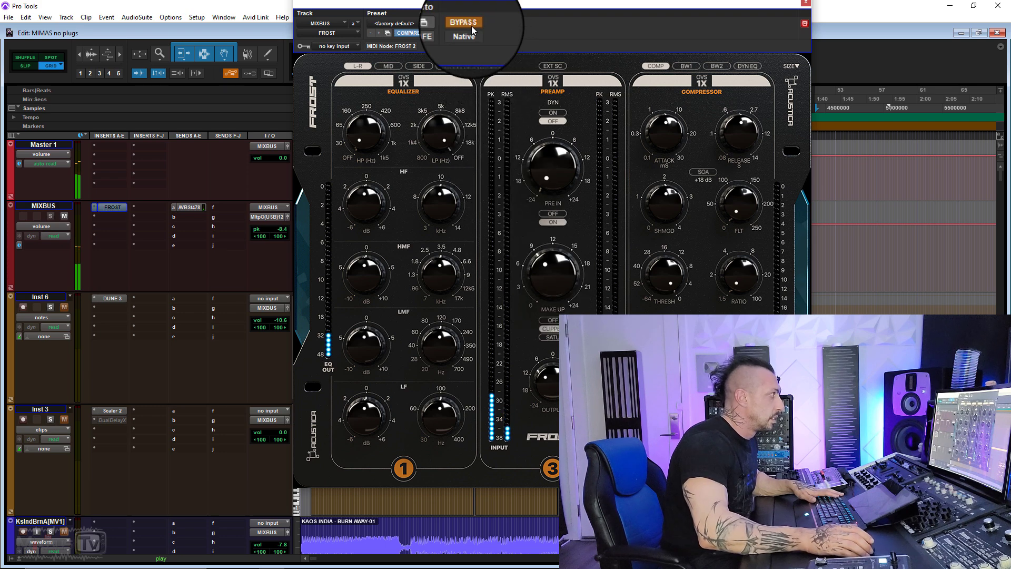
{"action": "left_click", "coordinate": [472, 26]}
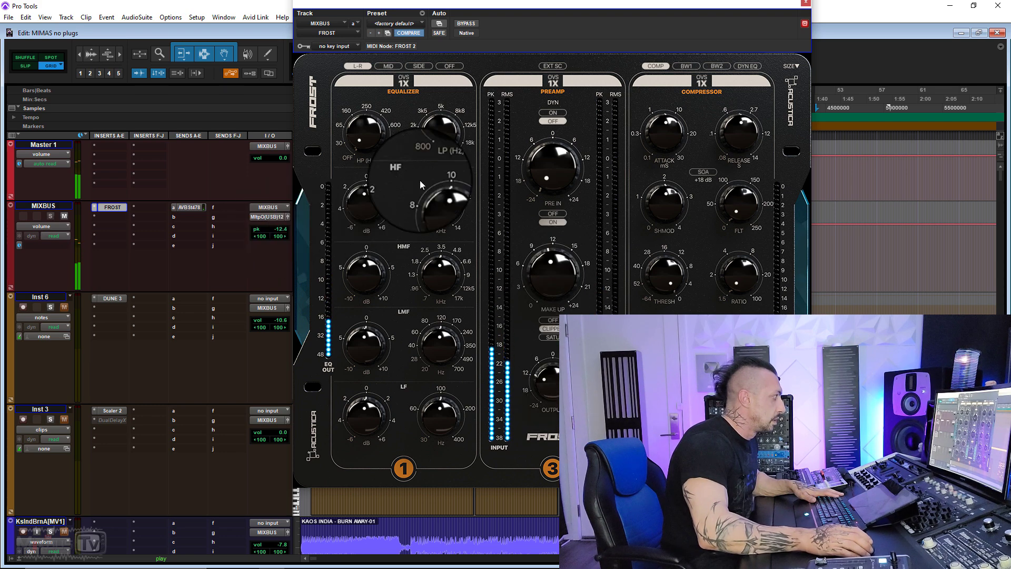
{"action": "left_click", "coordinate": [467, 24]}
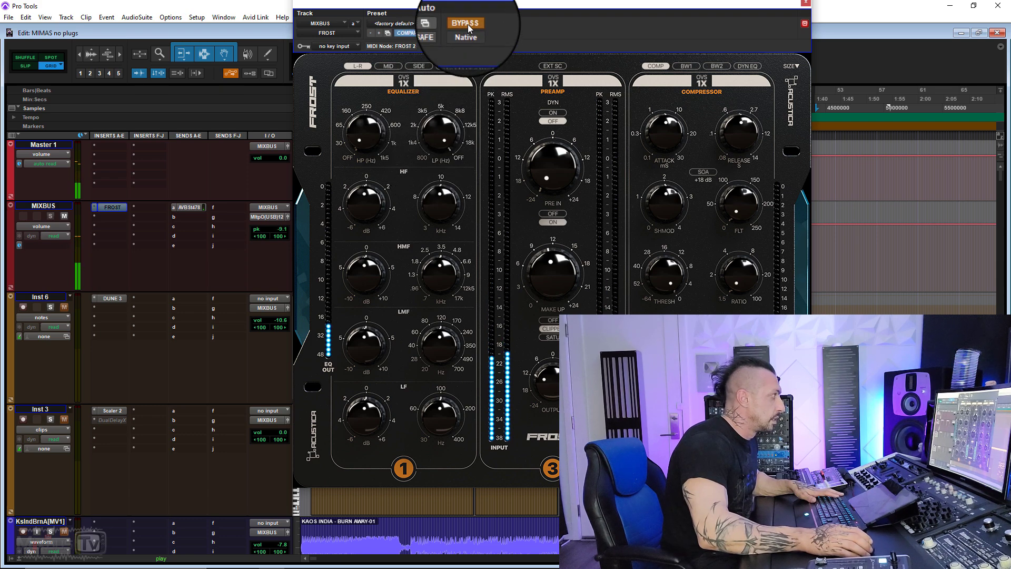
{"action": "left_click", "coordinate": [467, 24]}
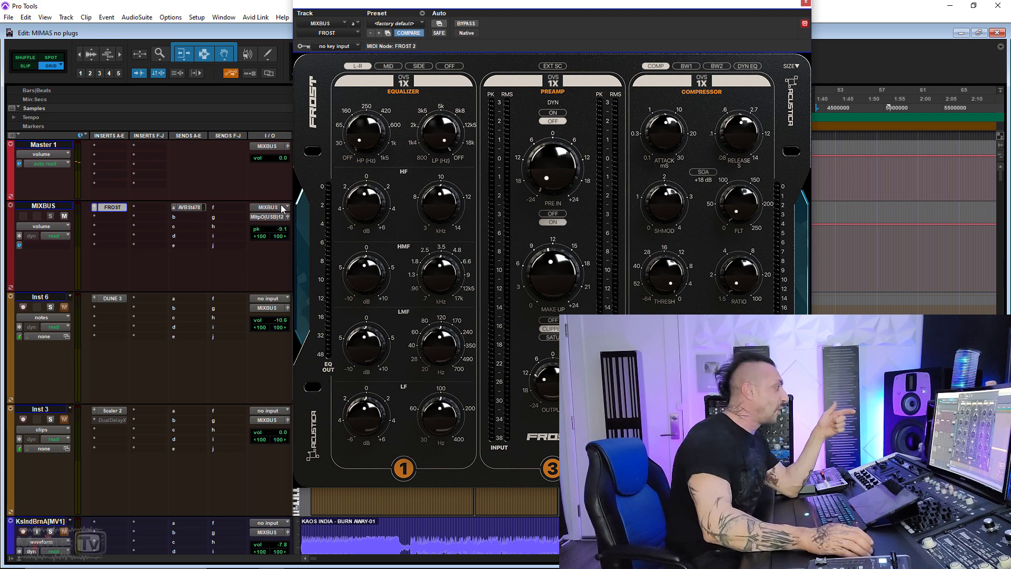
{"action": "left_click_drag", "start_coordinate": [489, 8], "coordinate": [233, 9]}
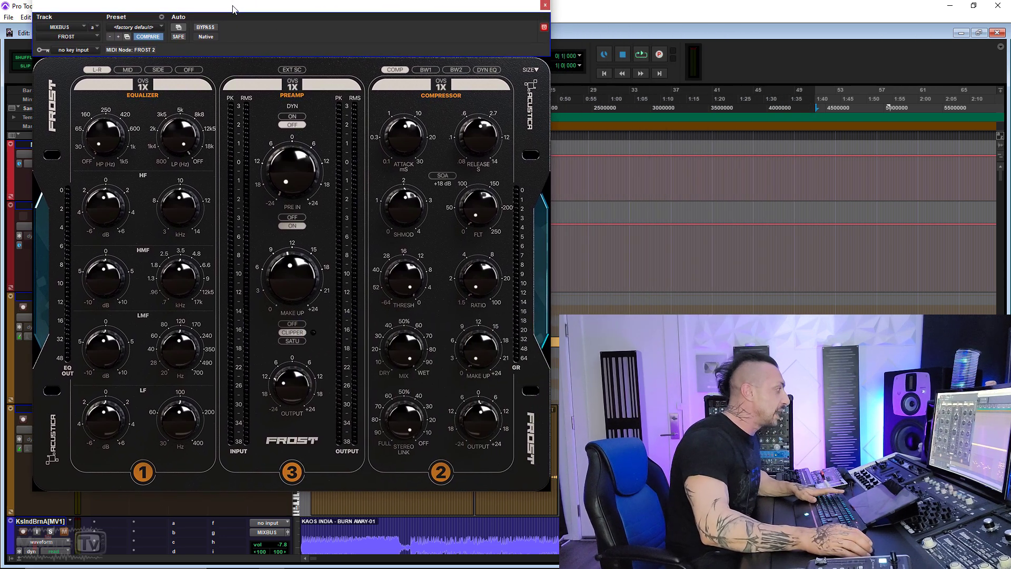
Switch the preamp's saturation stage to SATU with Saturation at about 20%, and compare the playing mix with FROST bypassed.
{"action": "left_click", "coordinate": [293, 341]}
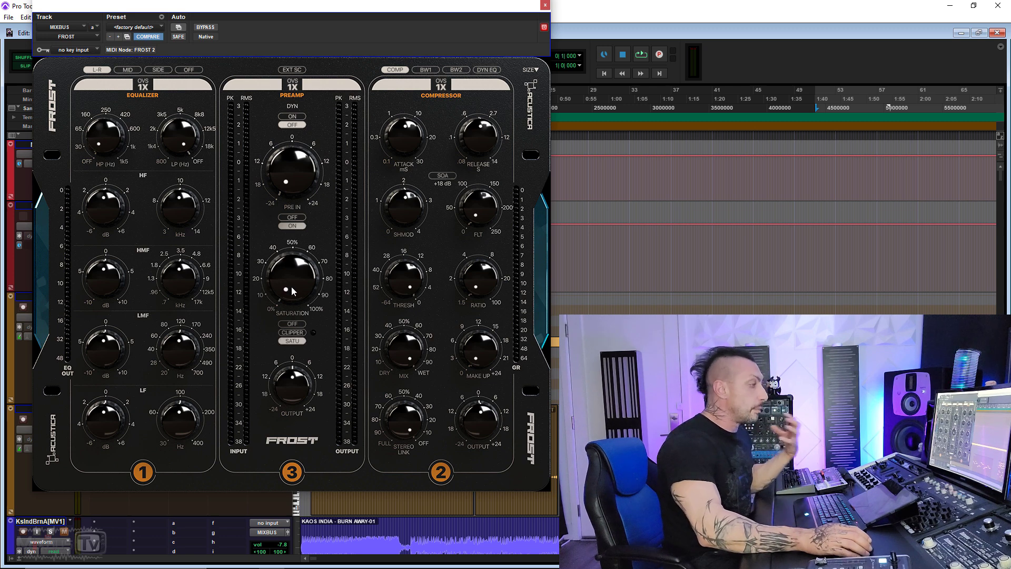
{"action": "key", "text": "space"}
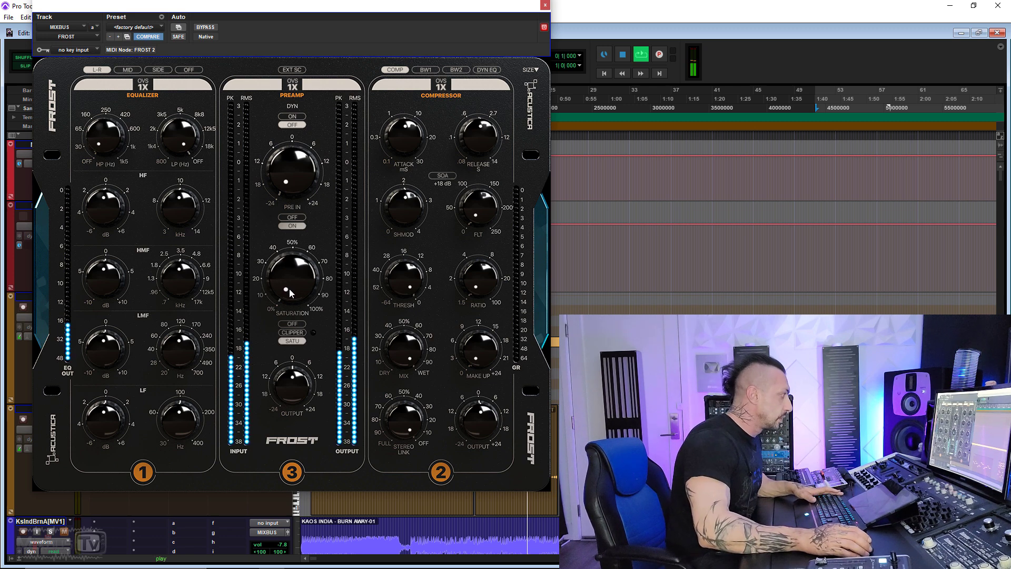
{"action": "left_click_drag", "start_coordinate": [288, 280], "coordinate": [289, 272]}
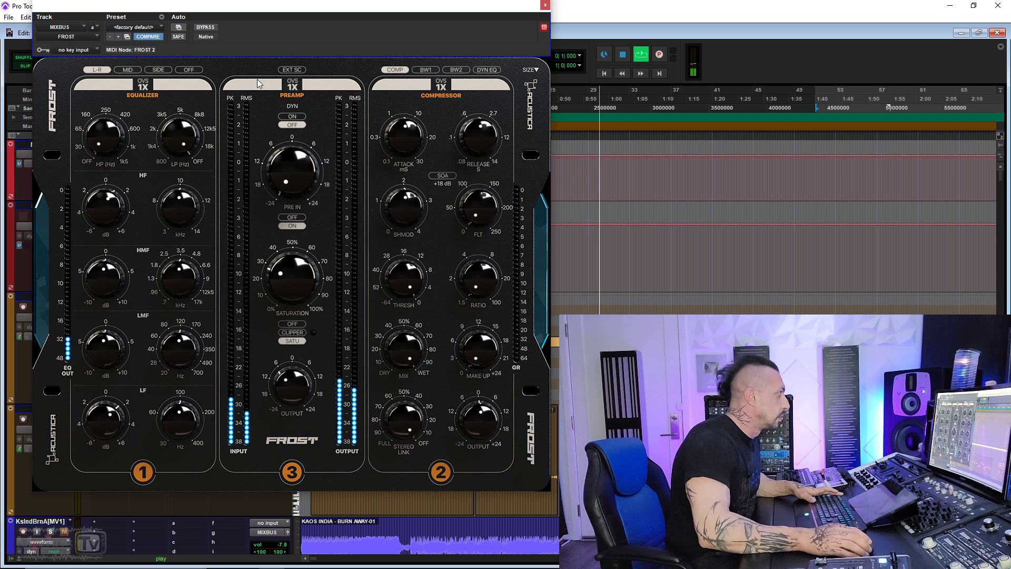
{"action": "left_click", "coordinate": [206, 28]}
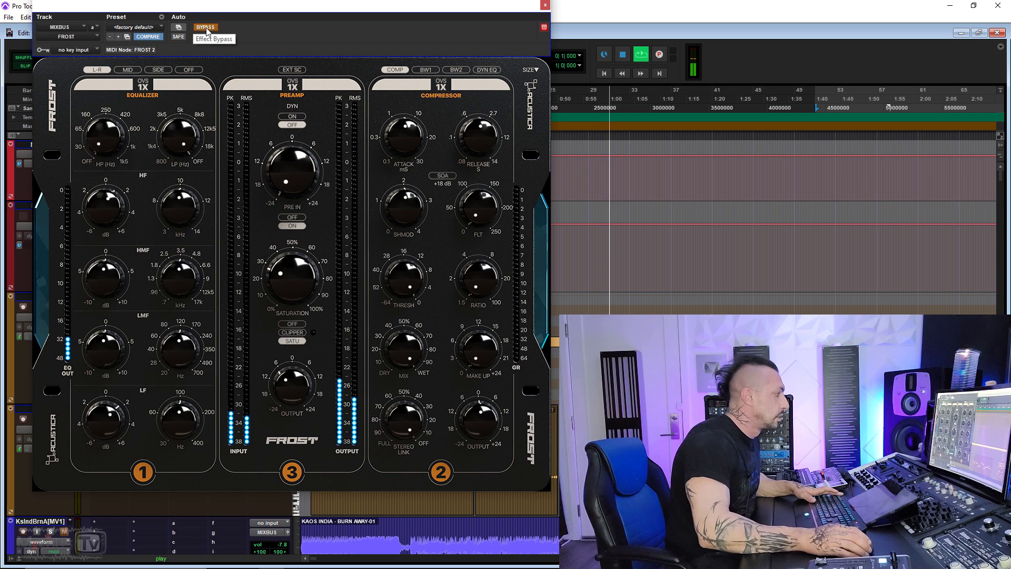
{"action": "left_click", "coordinate": [206, 27]}
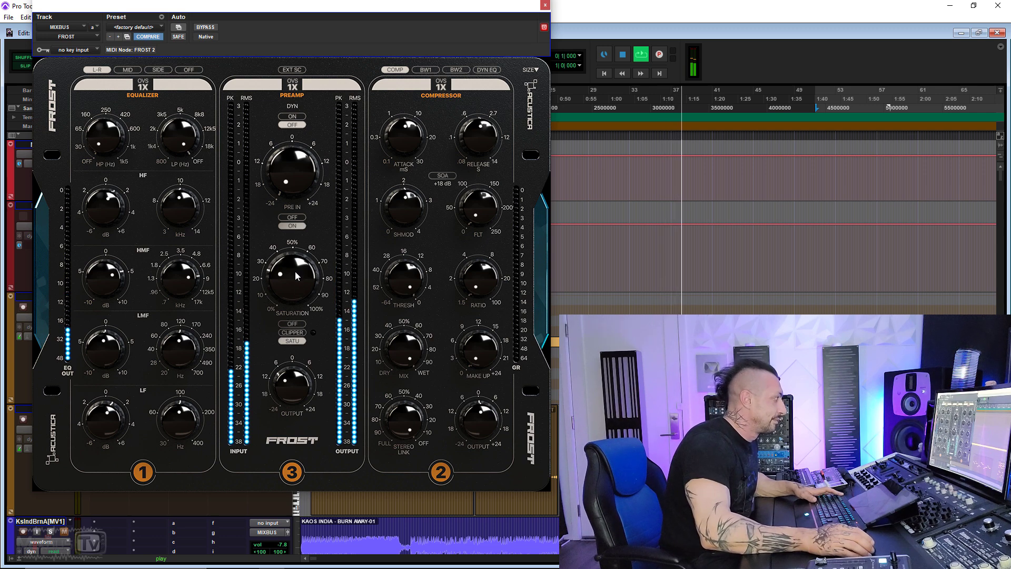
{"action": "key", "text": "space"}
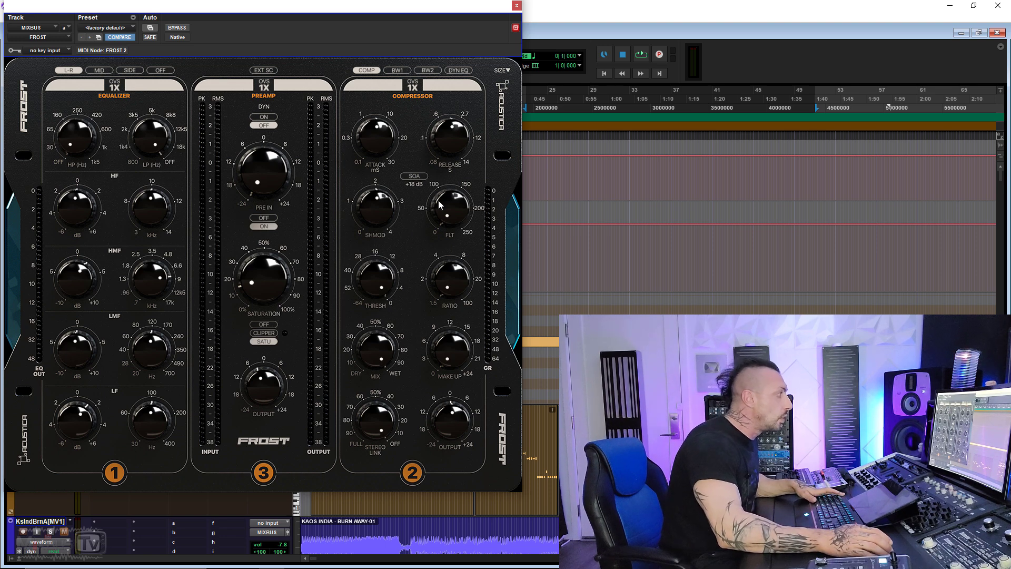
Audition the compressor during playback, trying its SOA option and comparing the mix with and without FROST.
{"action": "left_click", "coordinate": [422, 176]}
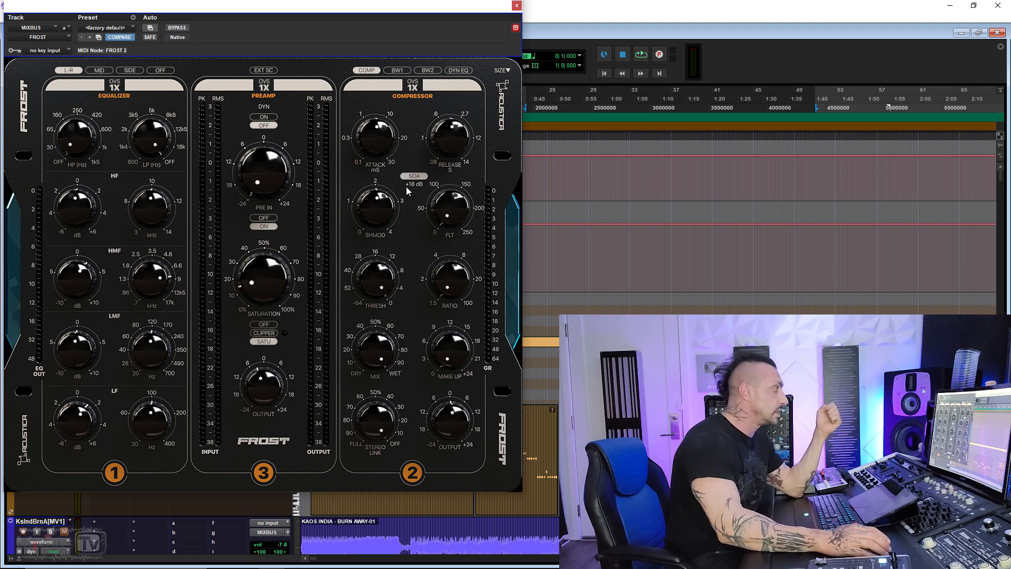
{"action": "key", "text": "space"}
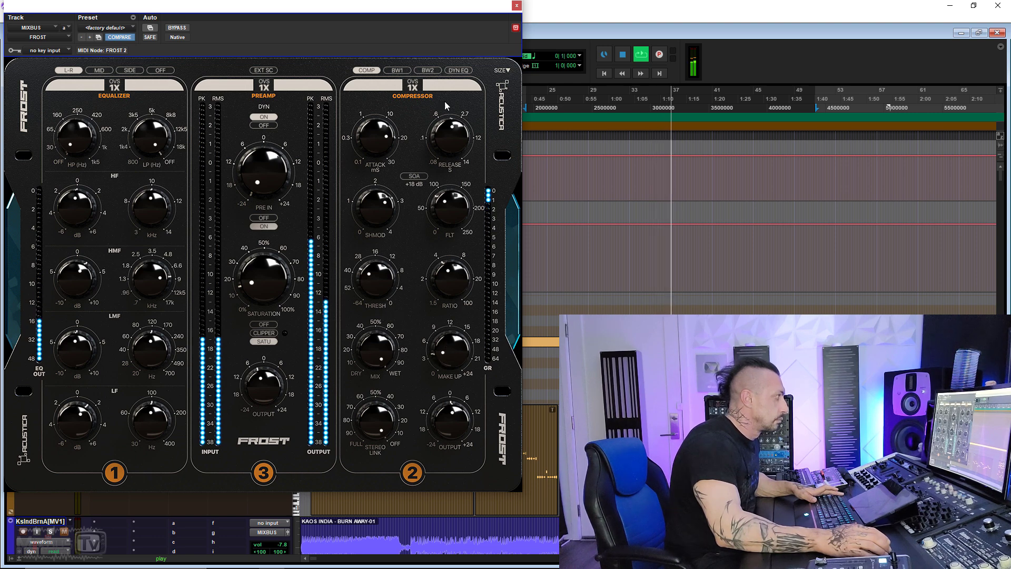
{"action": "left_click", "coordinate": [174, 27]}
{"action": "left_click", "coordinate": [174, 29]}
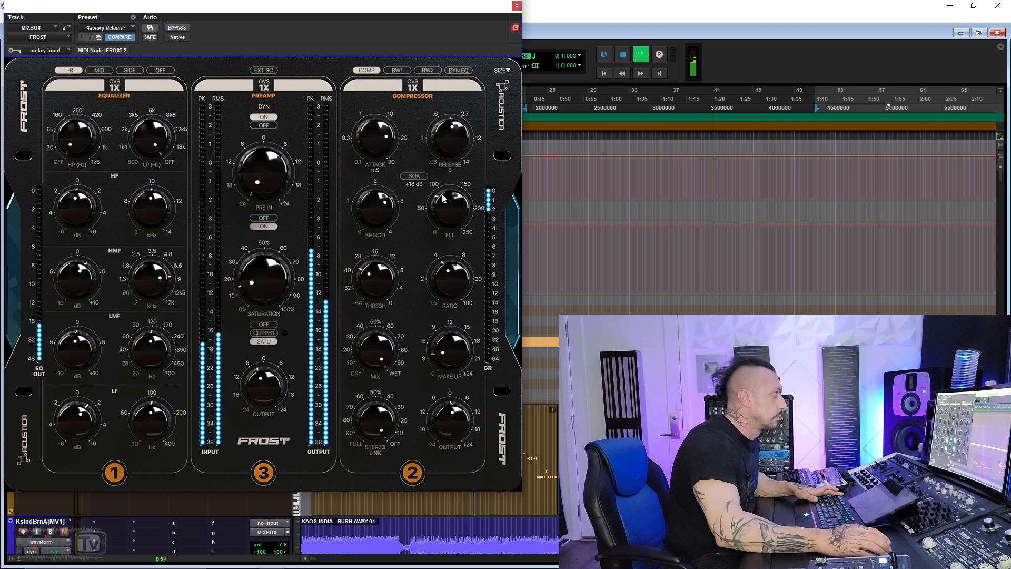
{"action": "left_click_drag", "start_coordinate": [449, 154], "coordinate": [377, 139]}
{"action": "key", "text": "space"}
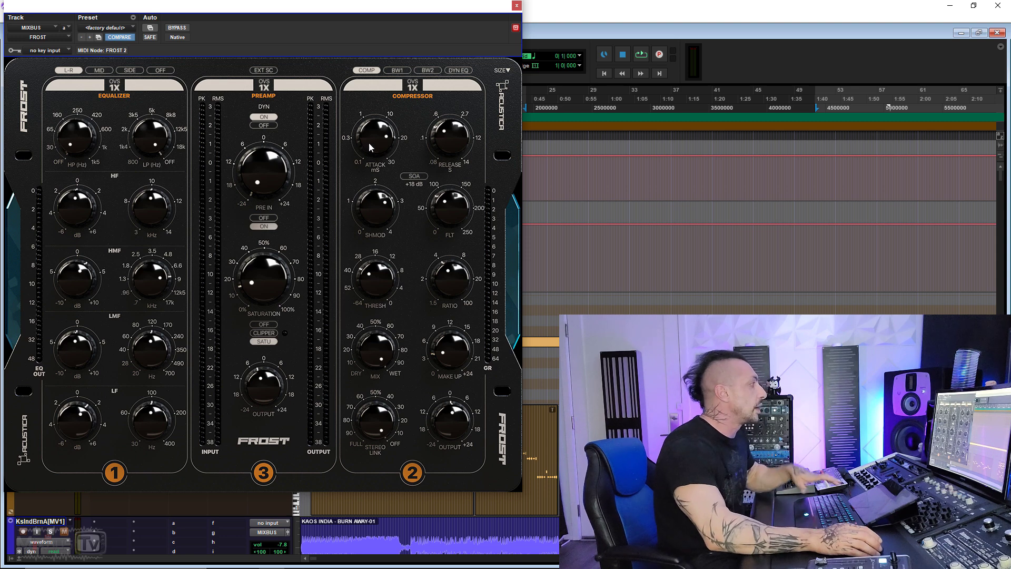
Set the oversampling to 2X for the compressor, preamp and equalizer sections.
{"action": "left_click", "coordinate": [114, 87]}
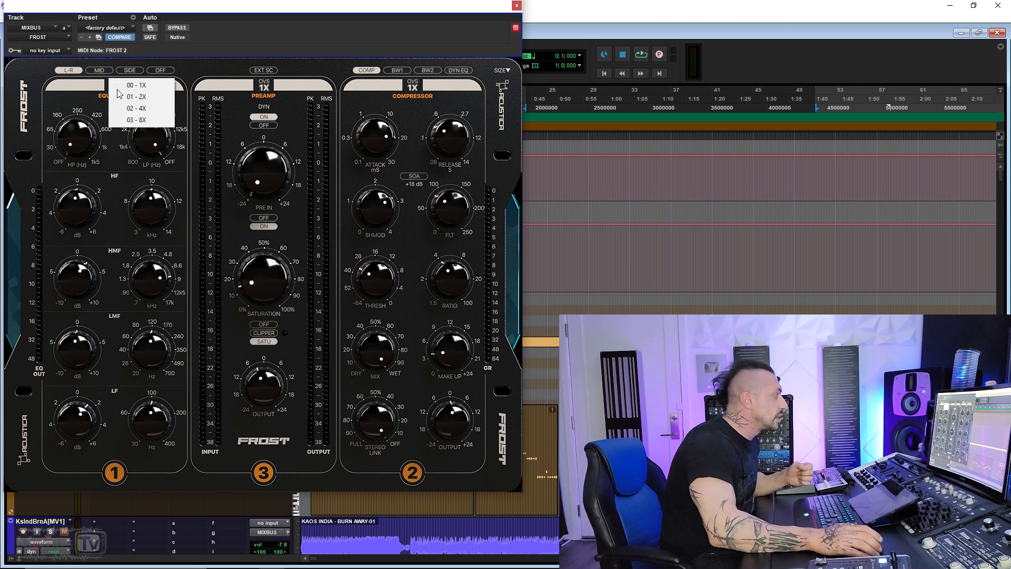
{"action": "left_click", "coordinate": [263, 87]}
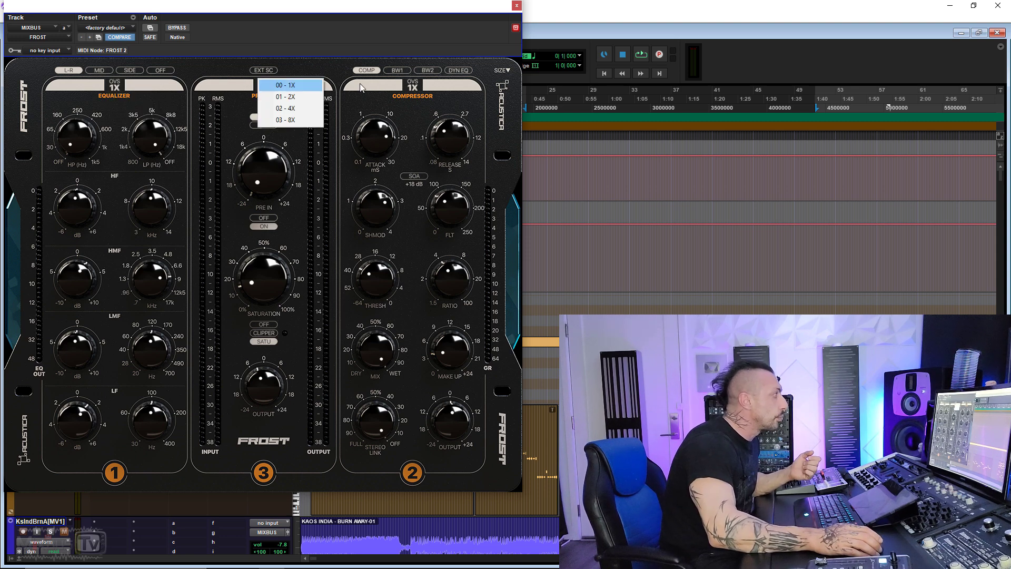
{"action": "left_click", "coordinate": [413, 87]}
{"action": "left_click", "coordinate": [437, 96]}
{"action": "left_click", "coordinate": [264, 88]}
{"action": "left_click", "coordinate": [279, 97]}
{"action": "left_click", "coordinate": [115, 87]}
{"action": "left_click", "coordinate": [121, 101]}
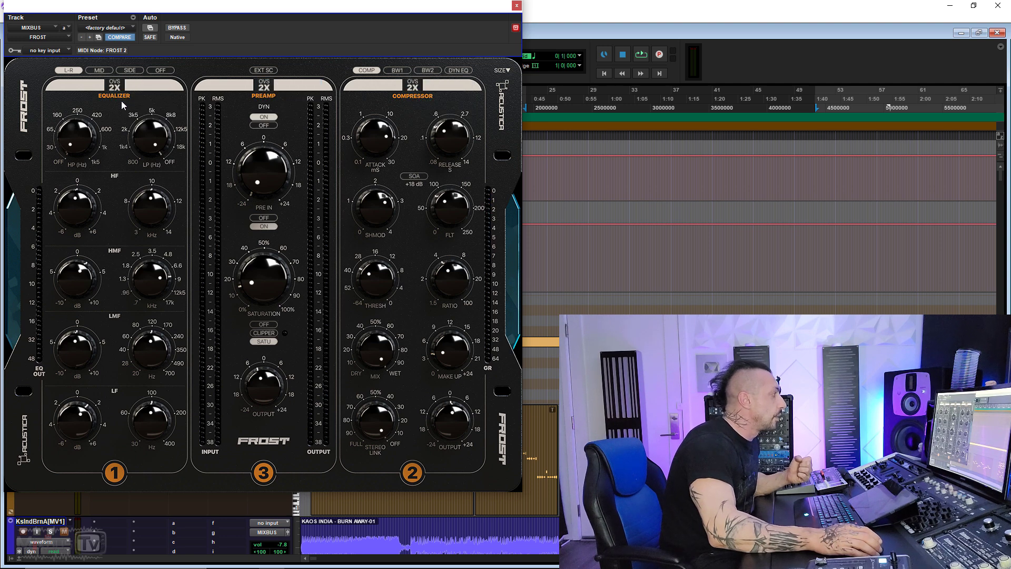
Switch the compressor to BW1, adjust Thresh and Make Up with Release near 0.1 s during playback, and compare with FROST bypassed.
{"action": "left_click", "coordinate": [399, 73]}
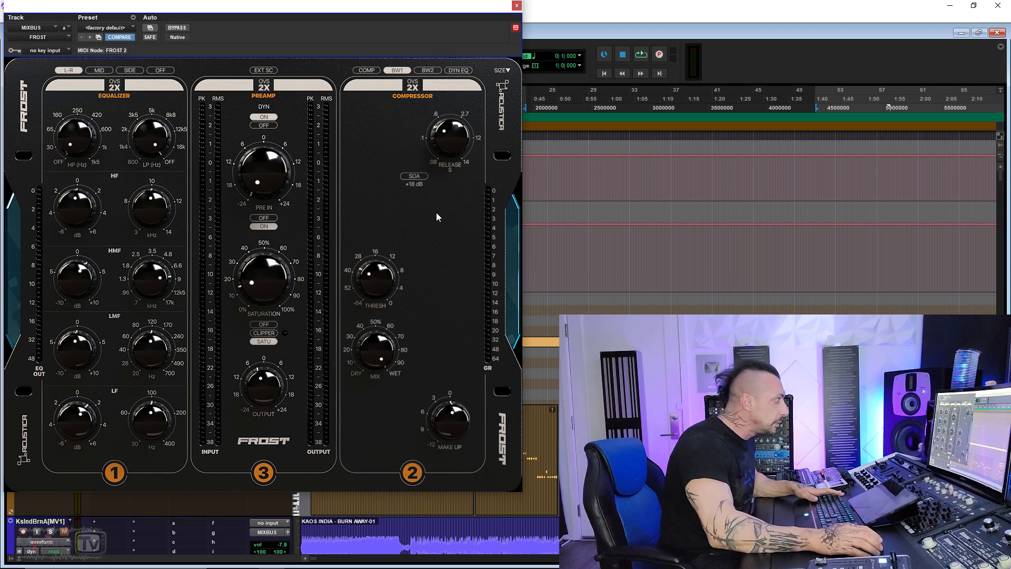
{"action": "key", "text": "space"}
{"action": "left_click_drag", "start_coordinate": [380, 285], "coordinate": [447, 447]}
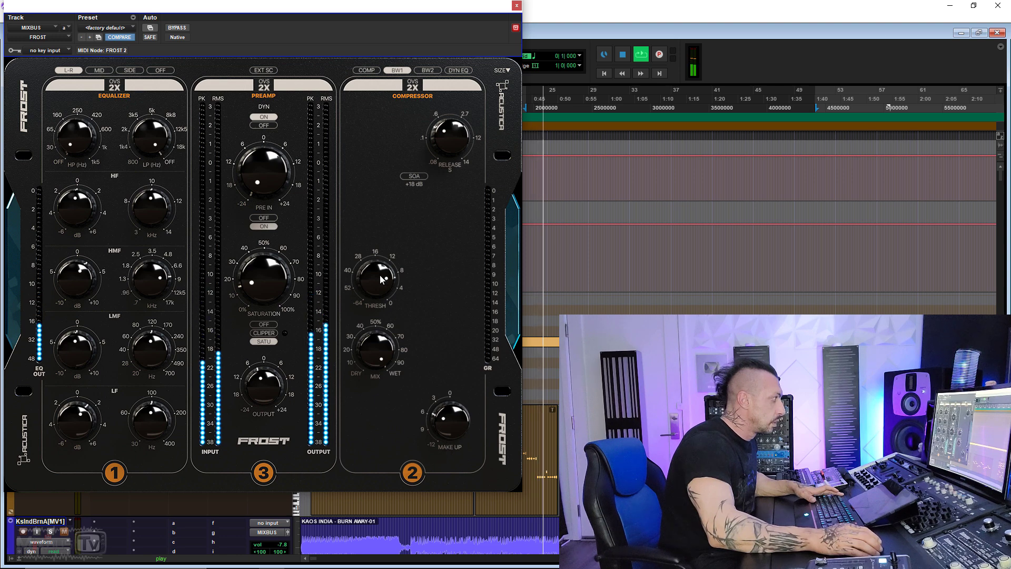
{"action": "left_click_drag", "start_coordinate": [374, 271], "coordinate": [373, 279]}
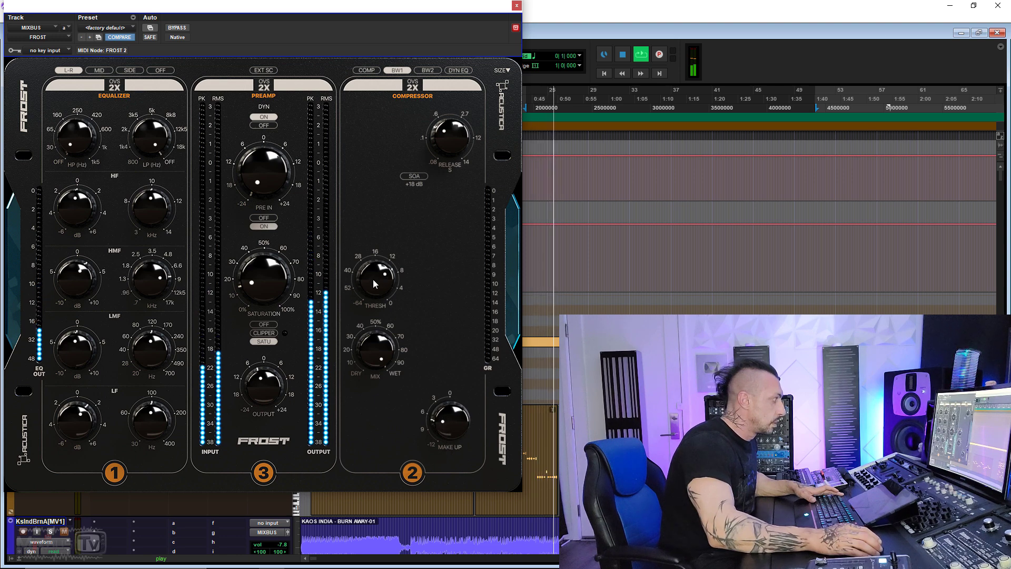
{"action": "left_click_drag", "start_coordinate": [440, 404], "coordinate": [444, 418]}
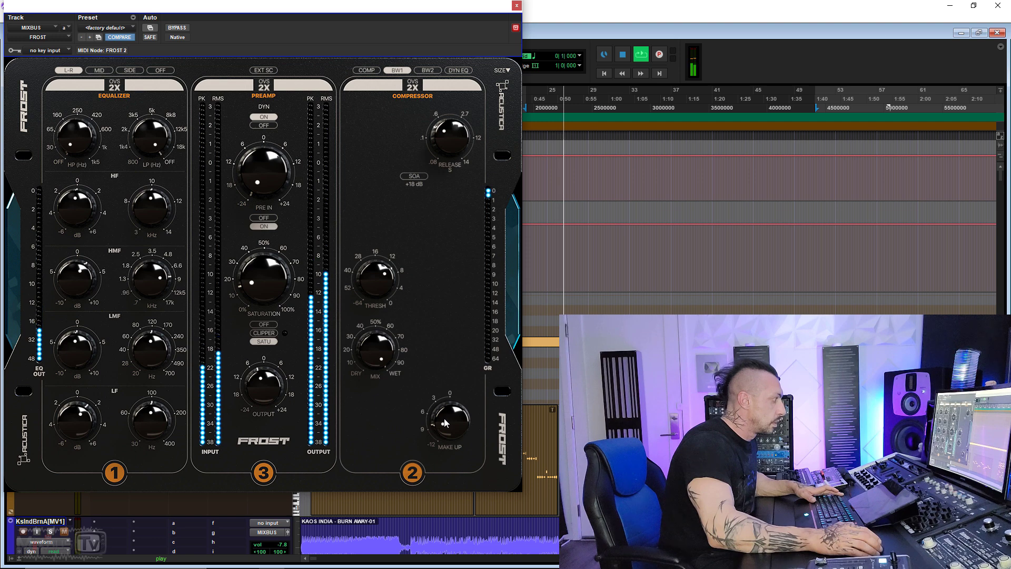
{"action": "left_click_drag", "start_coordinate": [449, 145], "coordinate": [445, 153]}
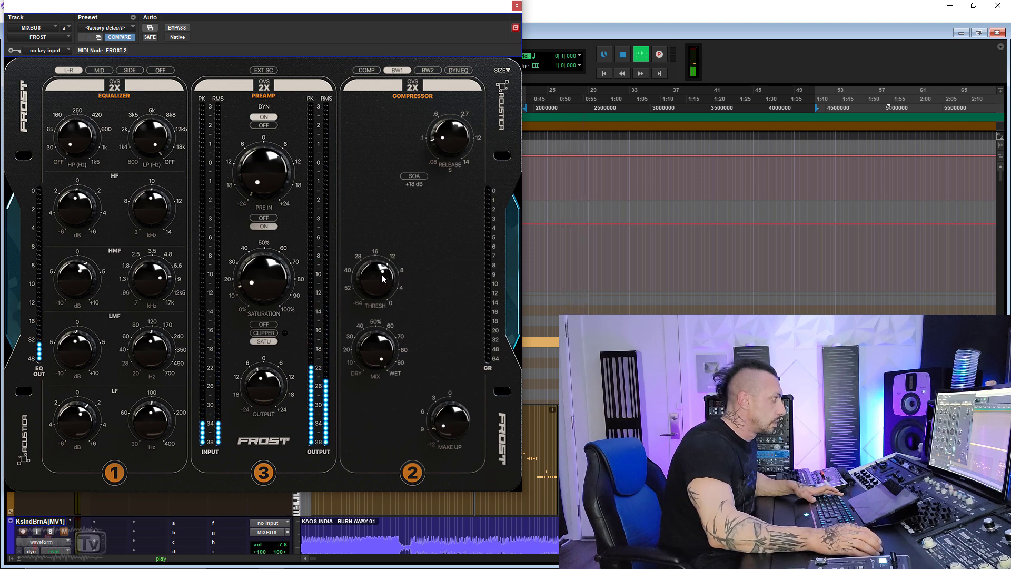
{"action": "left_click_drag", "start_coordinate": [444, 432], "coordinate": [444, 443]}
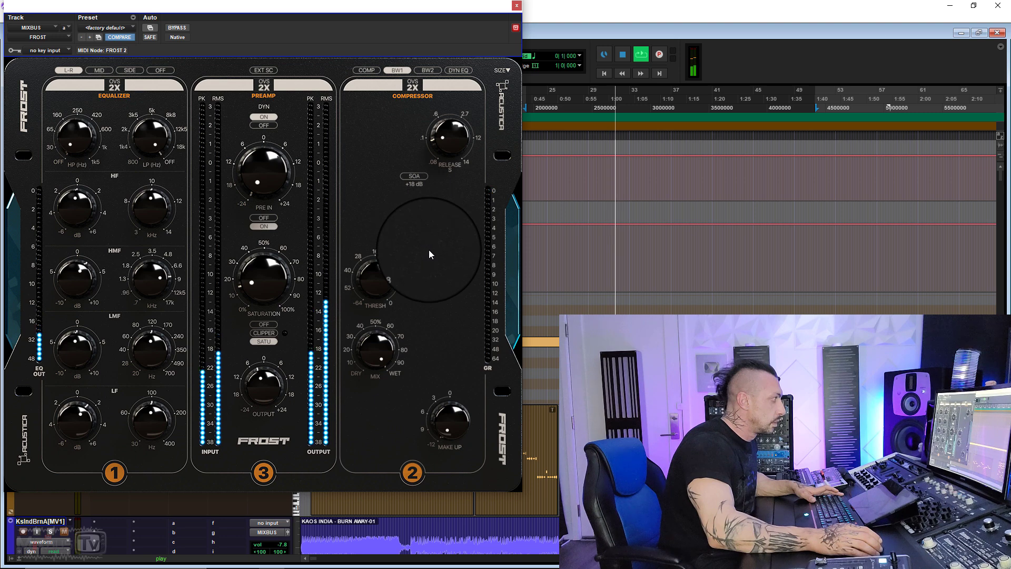
{"action": "left_click", "coordinate": [181, 29]}
{"action": "left_click", "coordinate": [182, 29]}
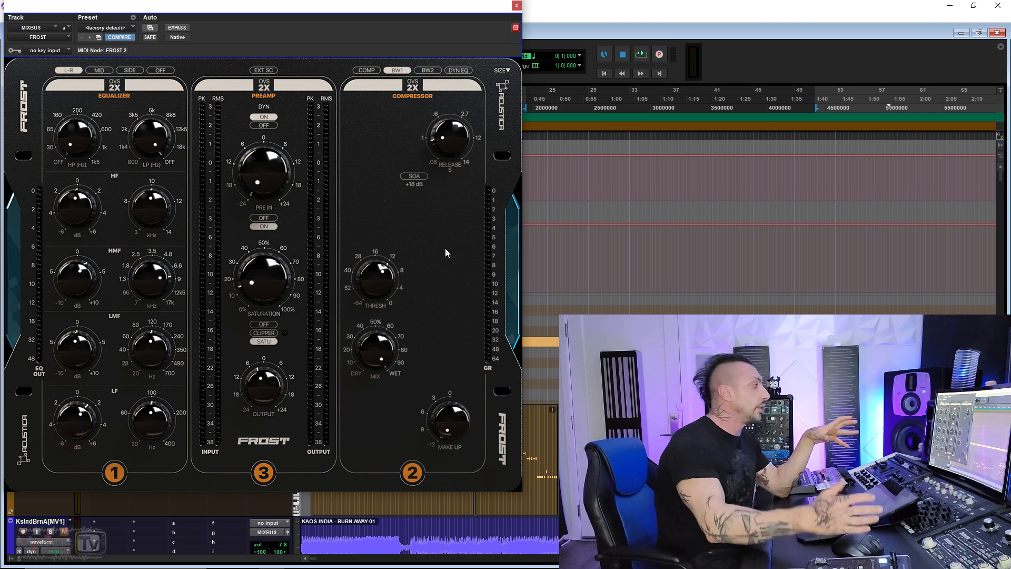
Switch the compressor to BW2 and adjust its release and SHMOD, with SHMOD near 1, while playing the mix.
{"action": "left_click", "coordinate": [428, 70]}
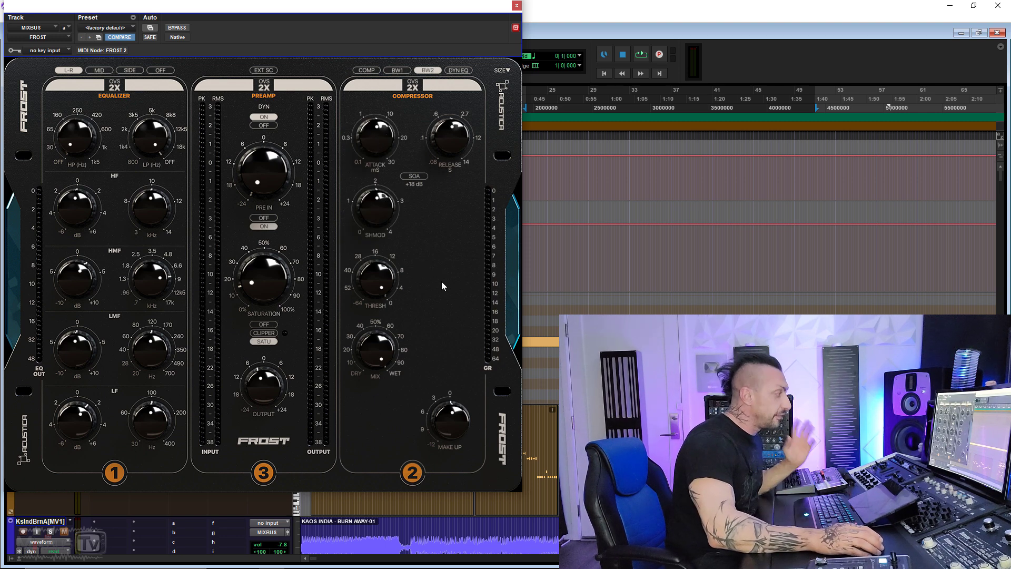
{"action": "key", "text": "space"}
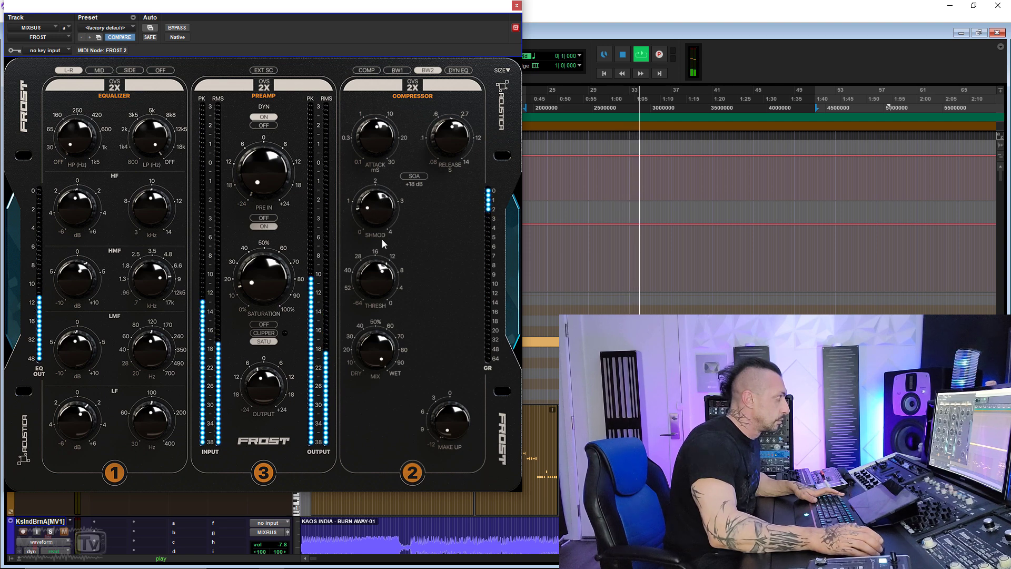
{"action": "mouse_move", "coordinate": [451, 132]}
{"action": "left_mouse_down"}
{"action": "mouse_move", "coordinate": [448, 162]}
{"action": "mouse_move", "coordinate": [454, 135]}
{"action": "left_mouse_up"}
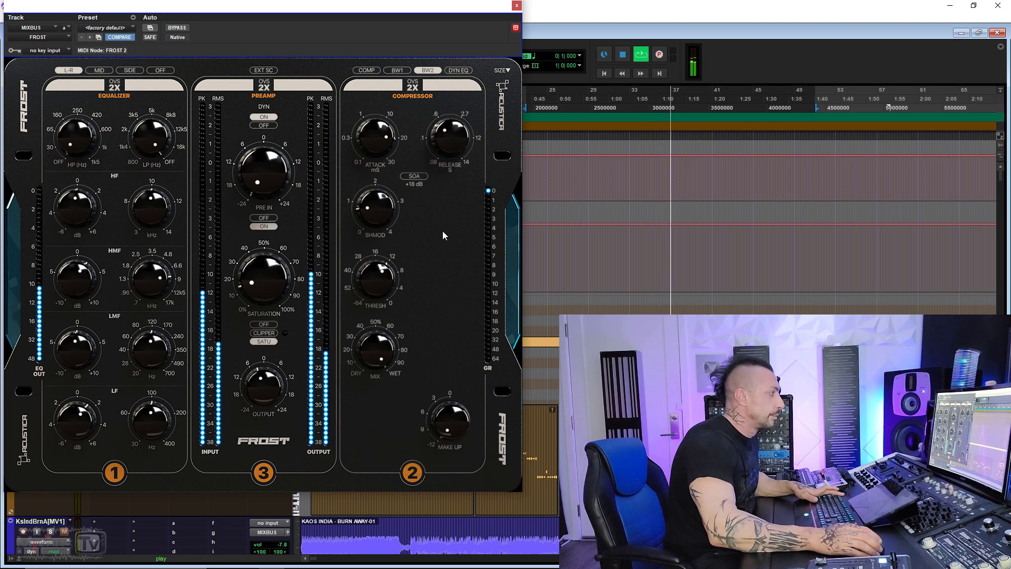
{"action": "key", "text": "space"}
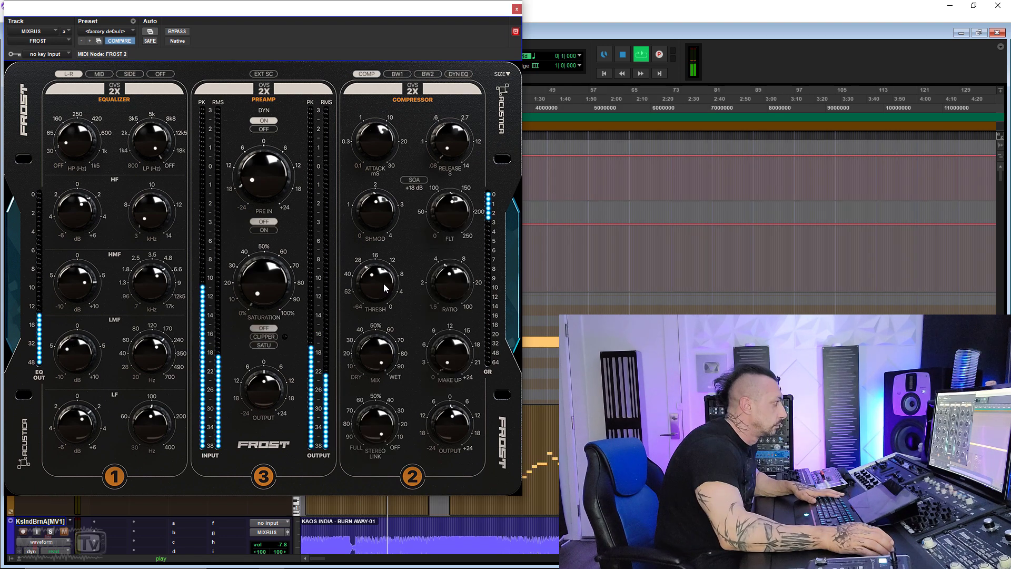
Raise the compressor's Make Up to about 3 dB and set the preamp to SATU with Saturation at about 50%.
{"action": "left_click_drag", "start_coordinate": [452, 352], "coordinate": [450, 345]}
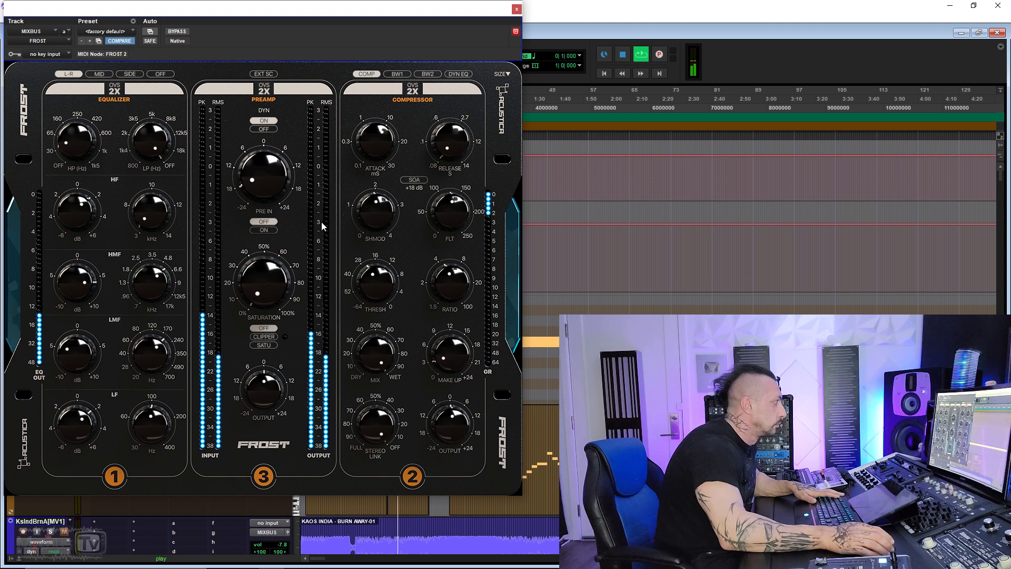
{"action": "left_click", "coordinate": [271, 336]}
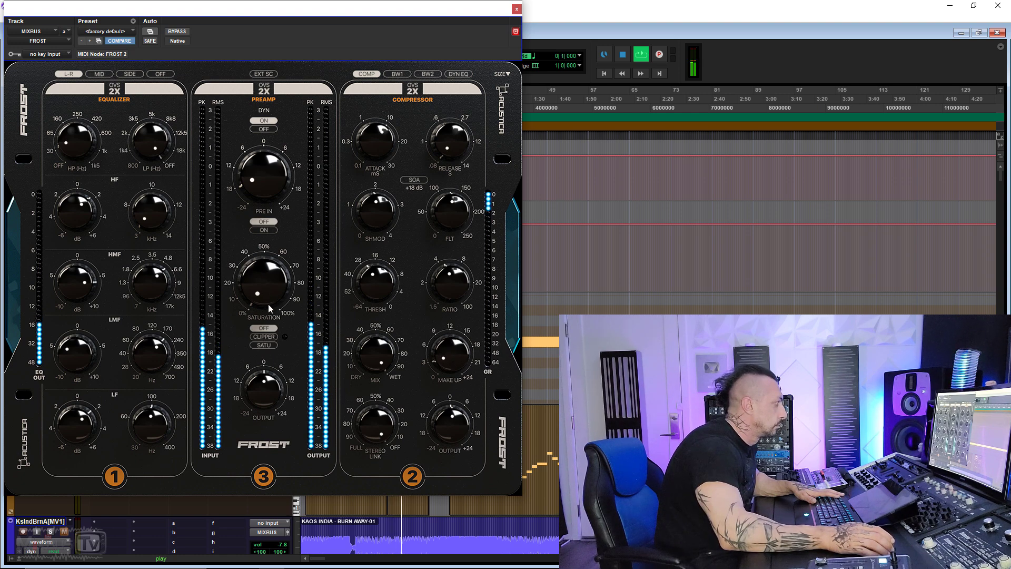
{"action": "left_click", "coordinate": [267, 345]}
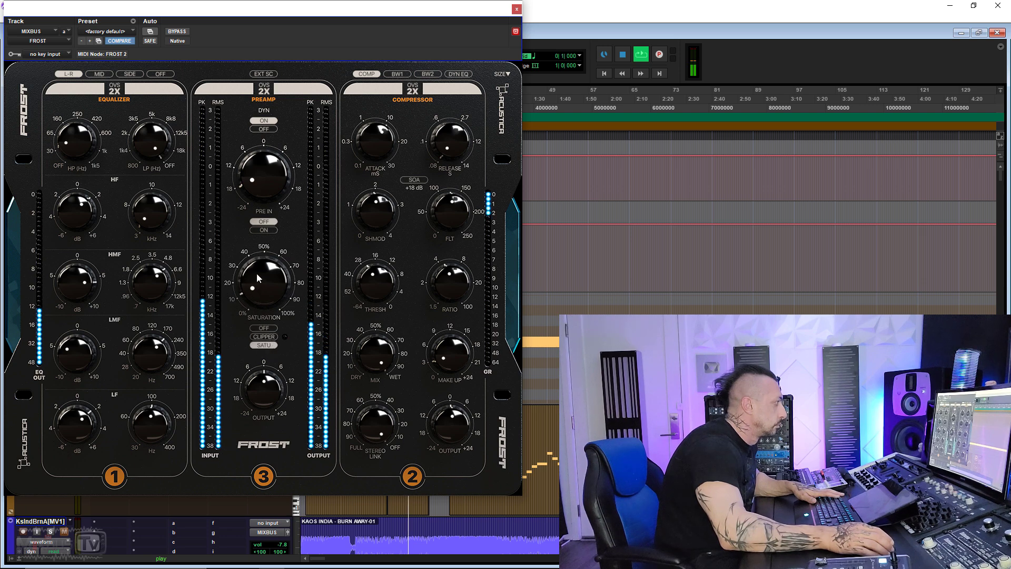
{"action": "left_click_drag", "start_coordinate": [261, 290], "coordinate": [262, 274]}
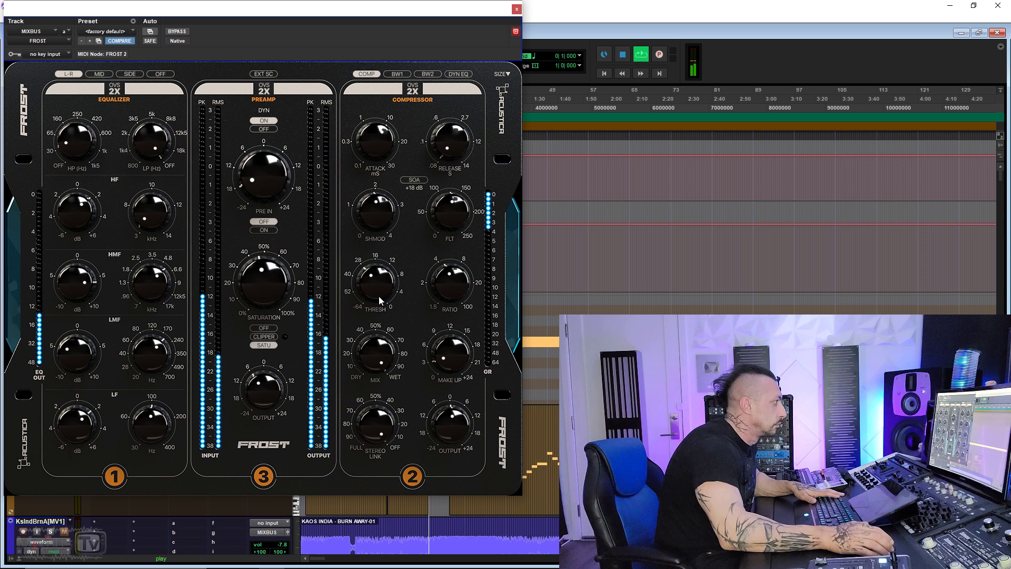
Compare the mix with and without FROST by toggling its bypass, restarting playback in between.
{"action": "left_click", "coordinate": [177, 32]}
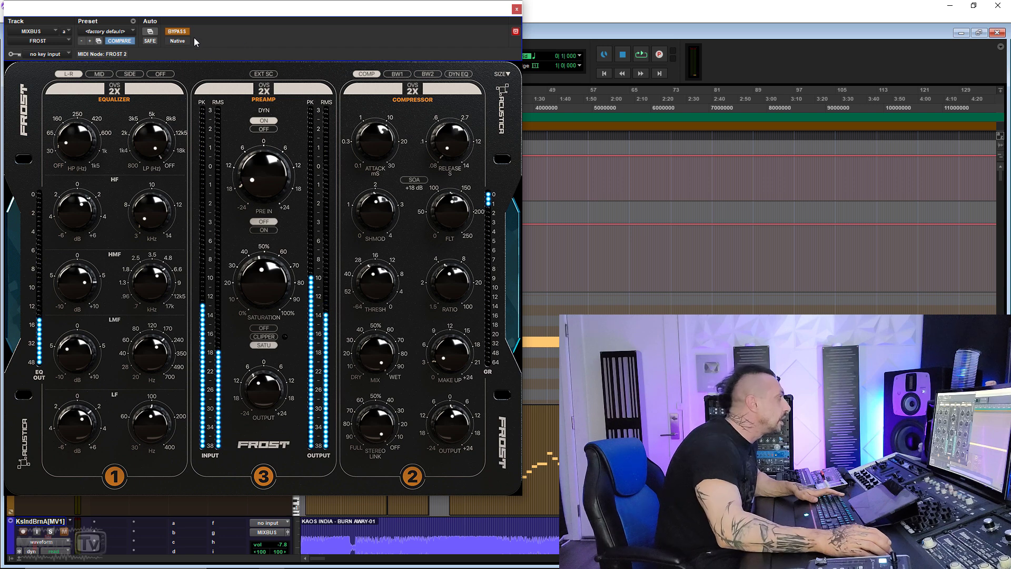
{"action": "key", "text": "space"}
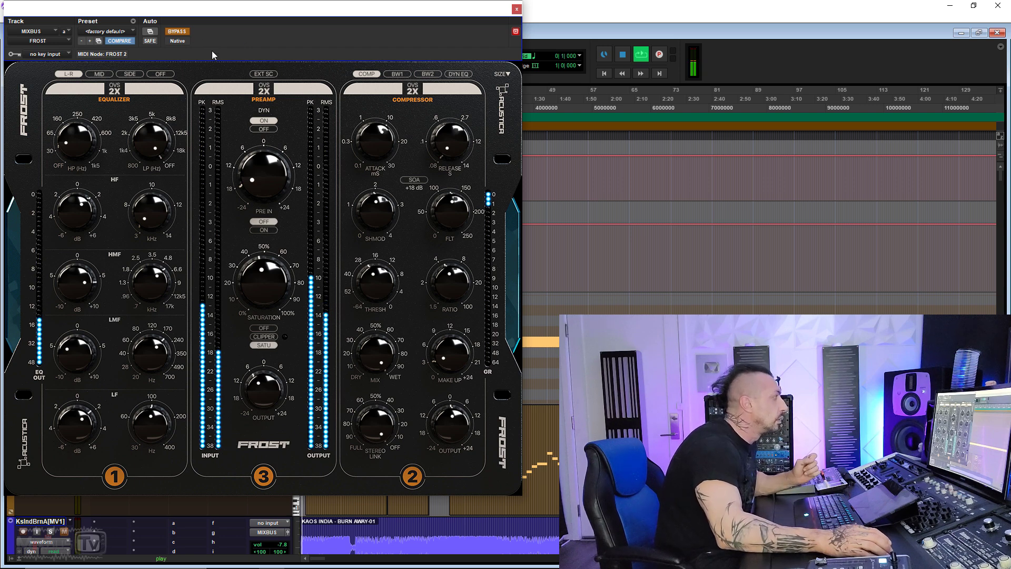
{"action": "left_click", "coordinate": [179, 32]}
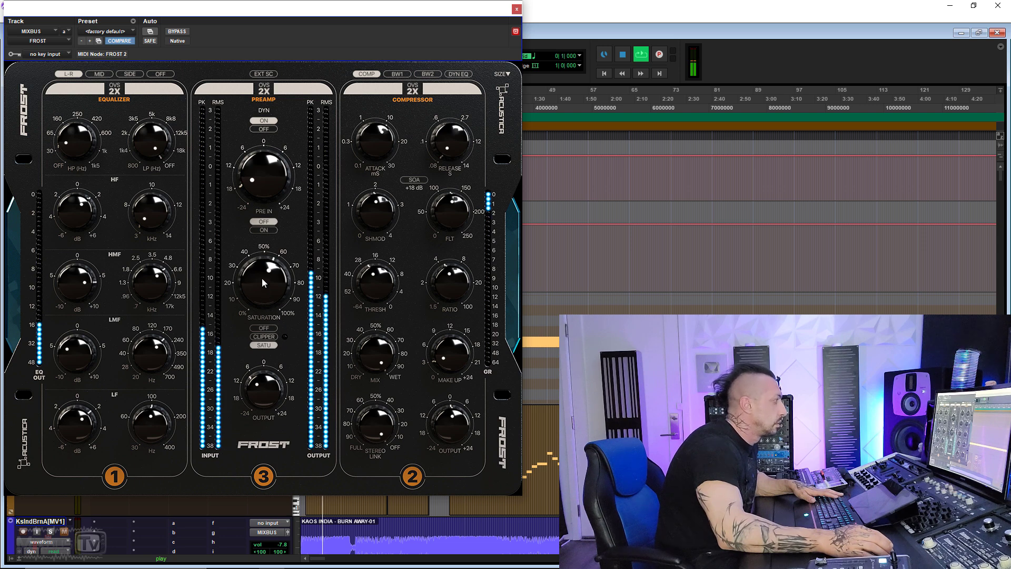
Raise the preamp's Saturation to about 75% and lower its Output to about -10 dB during playback.
{"action": "left_click_drag", "start_coordinate": [263, 277], "coordinate": [263, 272]}
{"action": "left_click_drag", "start_coordinate": [266, 388], "coordinate": [265, 395]}
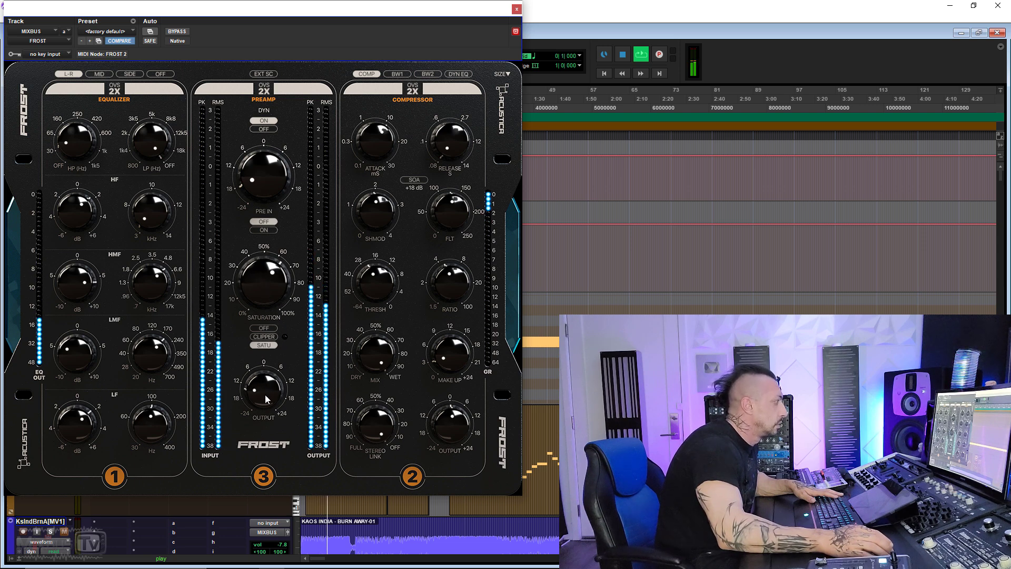
{"action": "left_click_drag", "start_coordinate": [267, 291], "coordinate": [267, 279]}
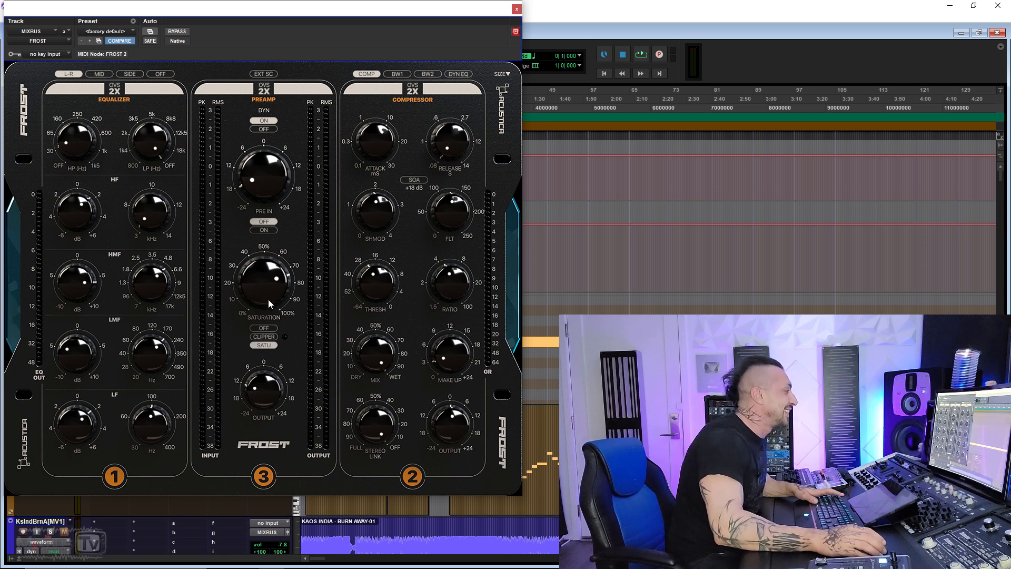
Switch the preamp back to Clipper during playback, push its Make Up high, and settle it at about 12 dB.
{"action": "key", "text": "space"}
{"action": "left_click", "coordinate": [264, 336]}
{"action": "left_click_drag", "start_coordinate": [269, 293], "coordinate": [269, 280]}
{"action": "left_click_drag", "start_coordinate": [267, 380], "coordinate": [268, 388]}
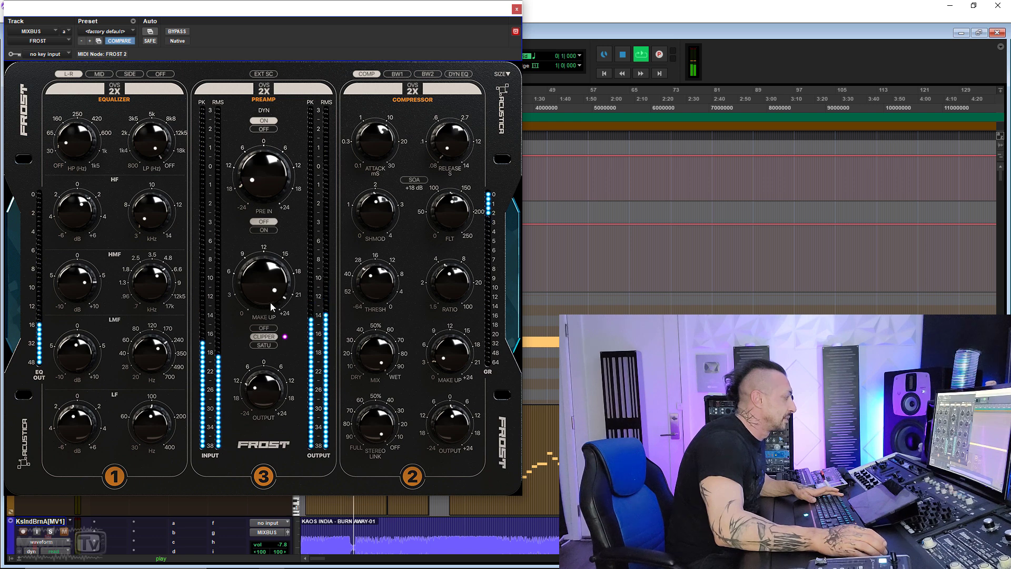
{"action": "left_click_drag", "start_coordinate": [268, 286], "coordinate": [264, 324]}
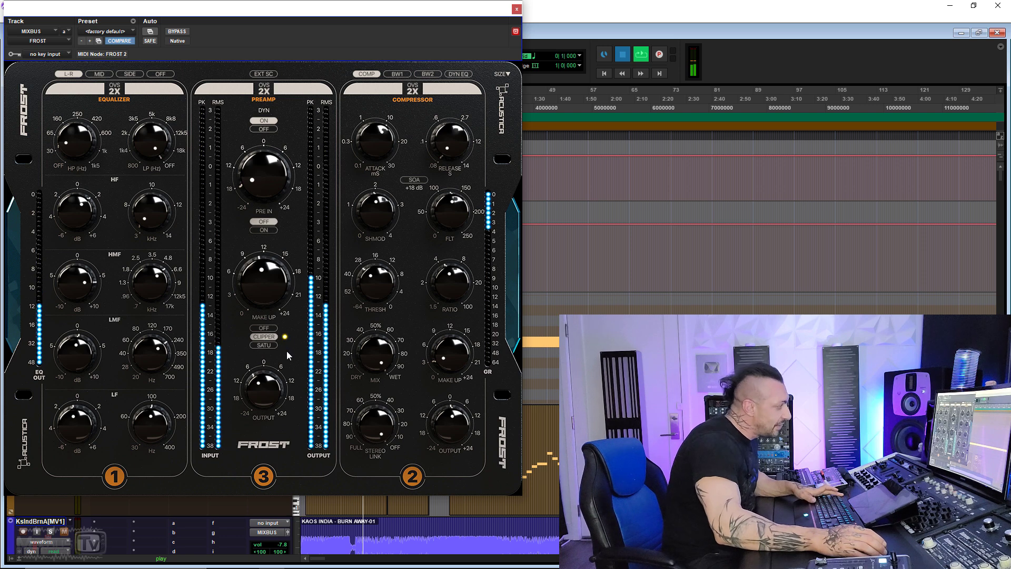
Restart playback, fine-tune the preamp Make Up around 12 dB, and compare the mix with FROST bypassed and active.
{"action": "key", "text": "space"}
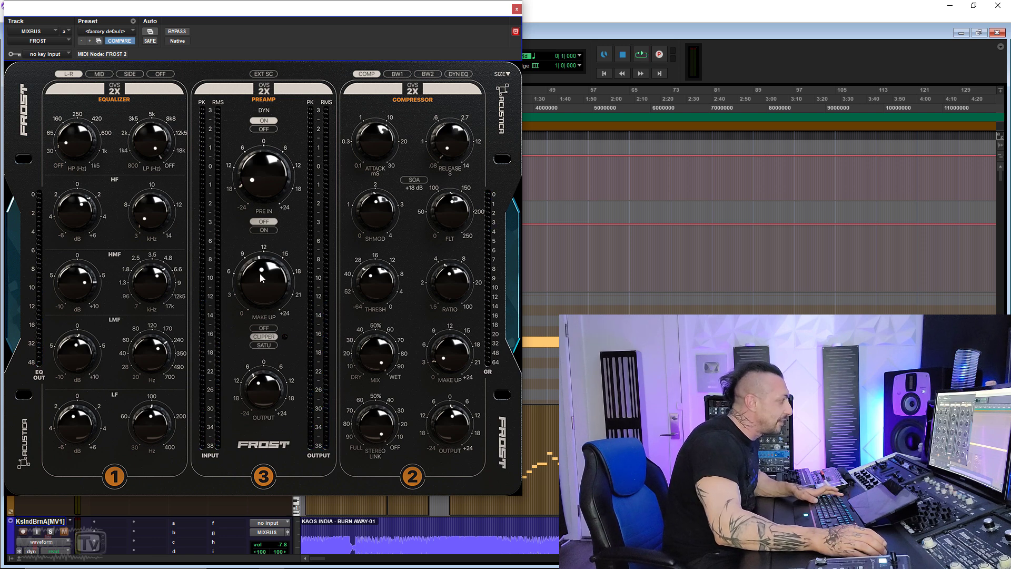
{"action": "key", "text": "space"}
{"action": "left_click_drag", "start_coordinate": [261, 267], "coordinate": [259, 271]}
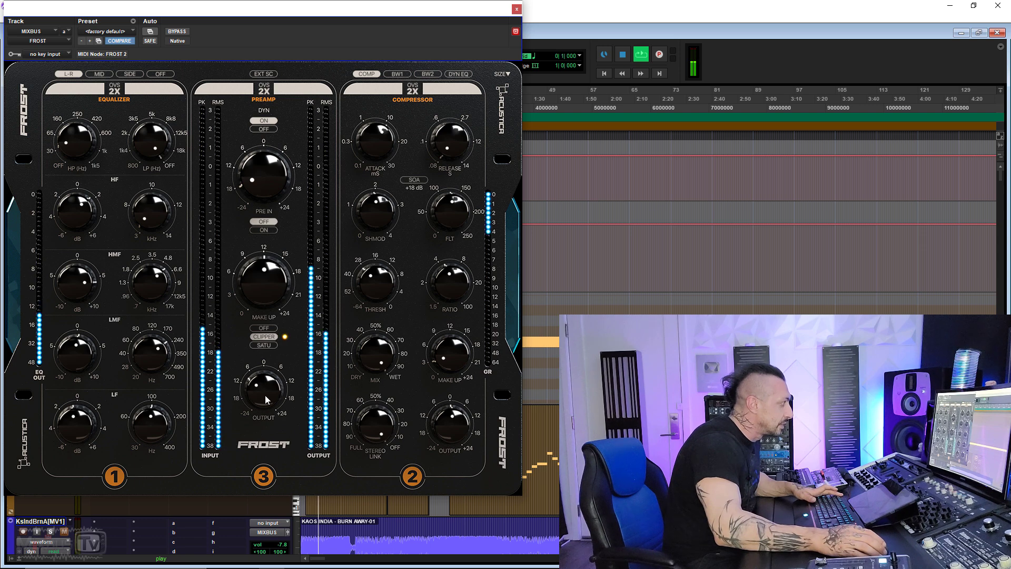
{"action": "left_click", "coordinate": [184, 33]}
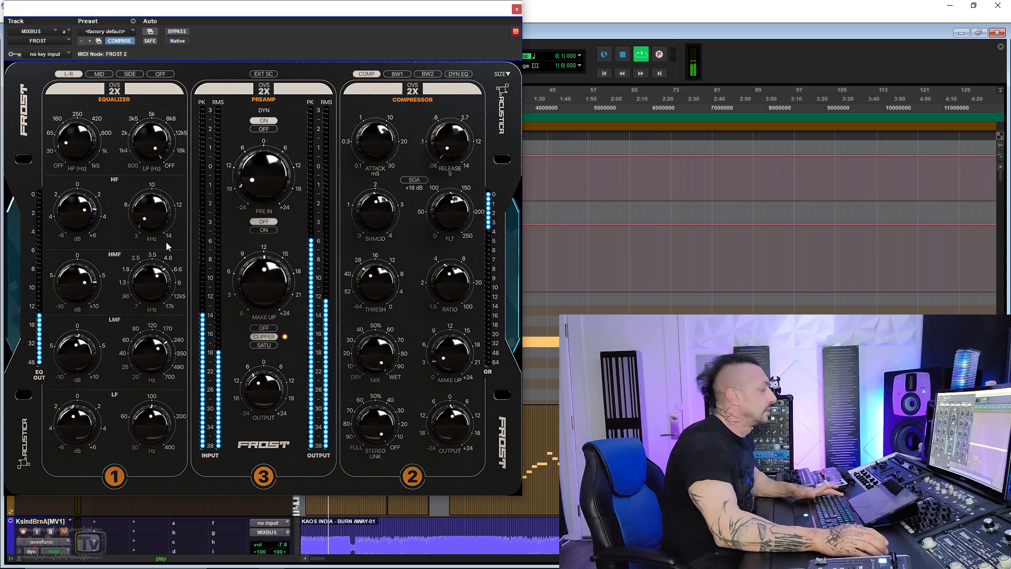
{"action": "key", "text": "space"}
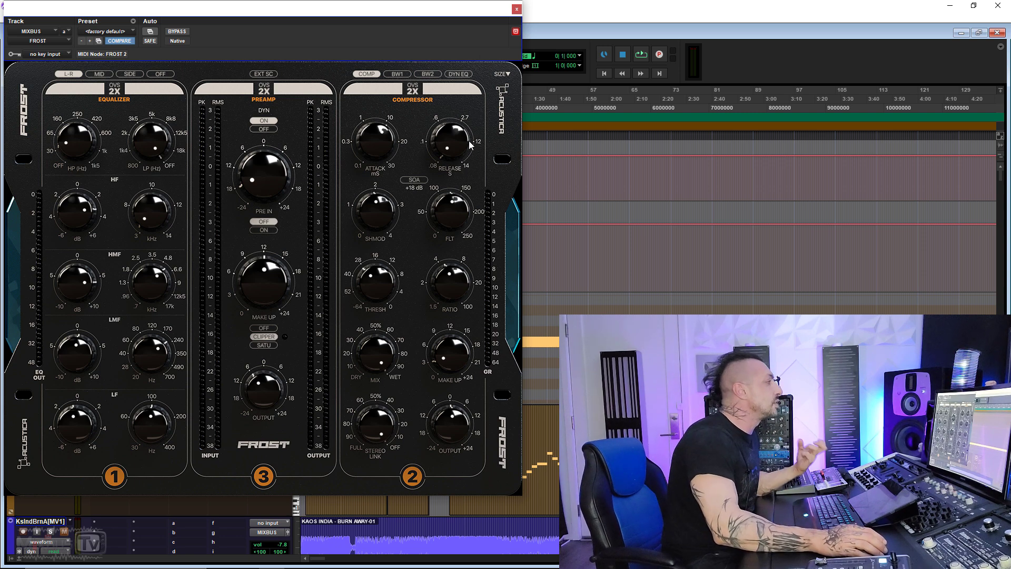
Close and reopen FROST from the MIXBUS insert and start playback.
{"action": "left_click", "coordinate": [517, 10]}
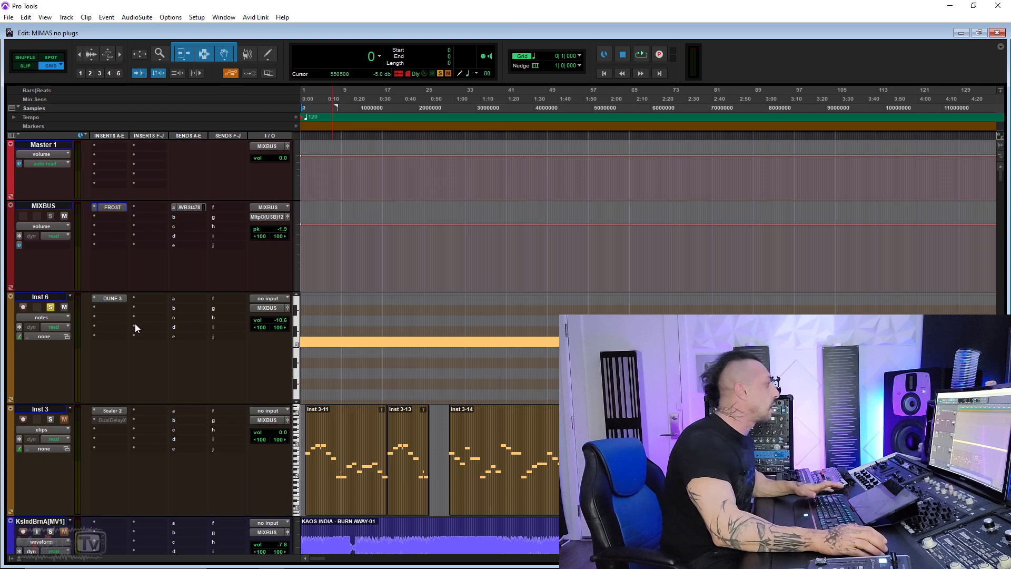
{"action": "left_click", "coordinate": [112, 207]}
{"action": "key", "text": "space"}
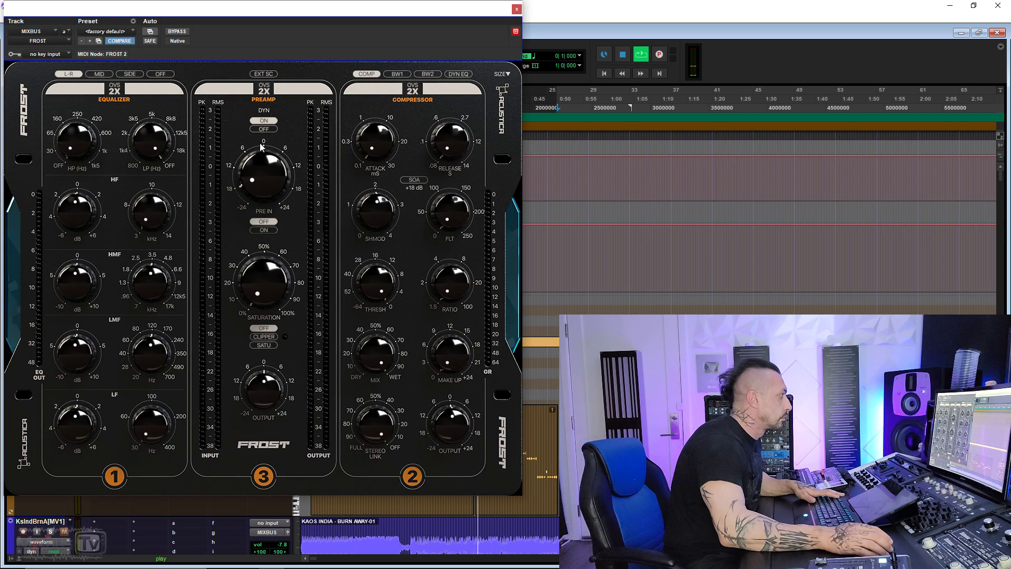
Raise Pre In to about -7 dB, set the preamp to SATU, and balance Saturation near 95% against Output near -20 dB.
{"action": "left_click_drag", "start_coordinate": [268, 175], "coordinate": [267, 158]}
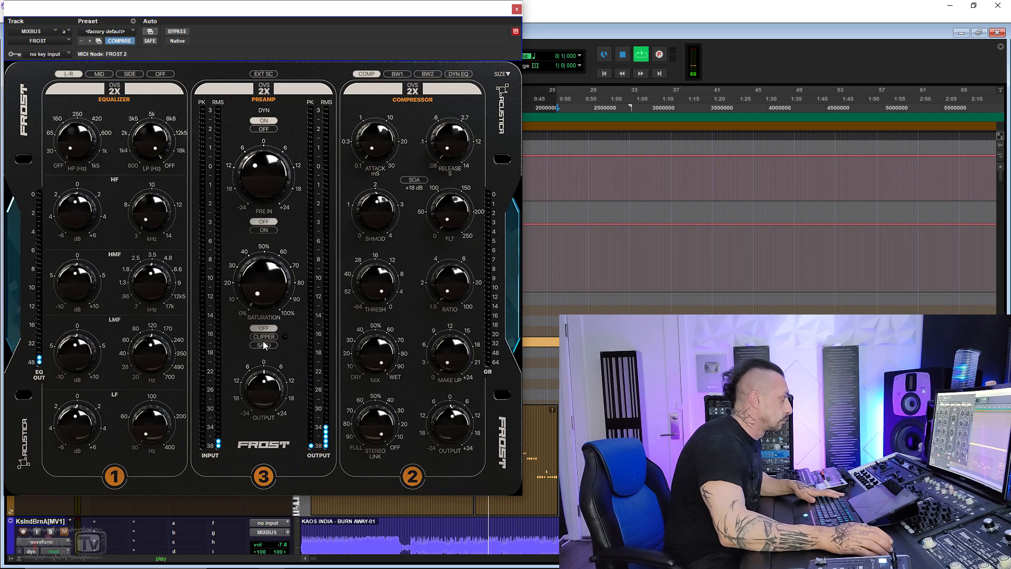
{"action": "left_click", "coordinate": [264, 346]}
{"action": "left_click_drag", "start_coordinate": [257, 367], "coordinate": [257, 410]}
{"action": "left_click_drag", "start_coordinate": [261, 292], "coordinate": [261, 266]}
{"action": "left_click_drag", "start_coordinate": [268, 375], "coordinate": [268, 393]}
{"action": "left_click_drag", "start_coordinate": [266, 271], "coordinate": [267, 258]}
{"action": "left_click_drag", "start_coordinate": [257, 388], "coordinate": [257, 390]}
{"action": "left_click_drag", "start_coordinate": [265, 298], "coordinate": [265, 282]}
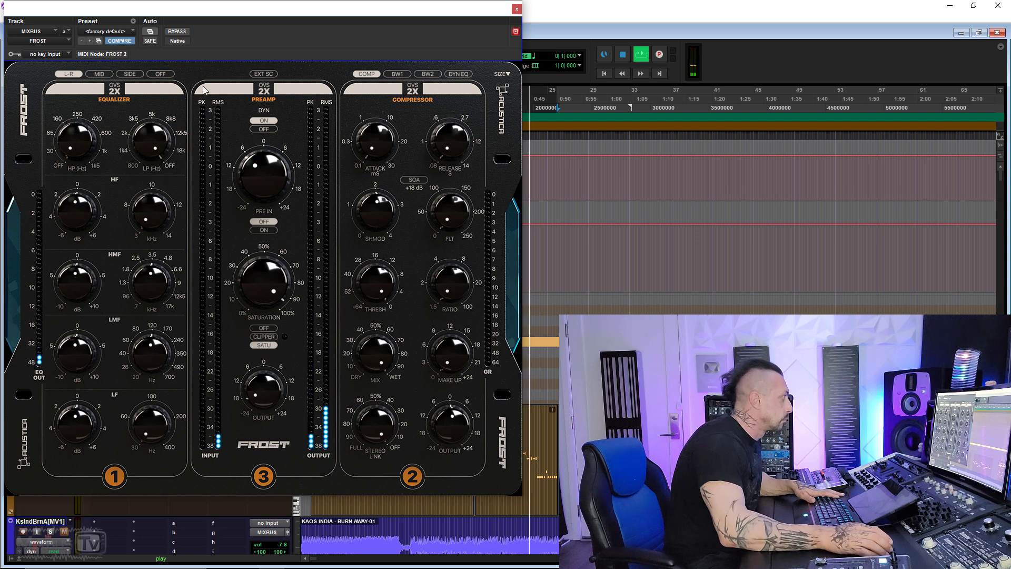
Compare the saturated sound with FROST bypassed, and readjust the preamp Output to about -20 dB to match levels.
{"action": "left_click", "coordinate": [177, 32]}
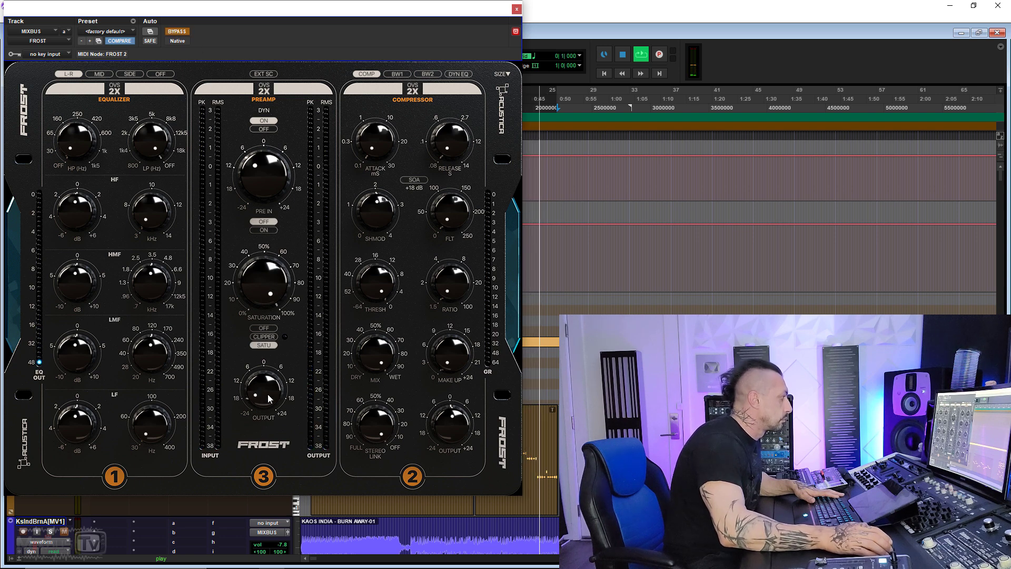
{"action": "left_click", "coordinate": [177, 31]}
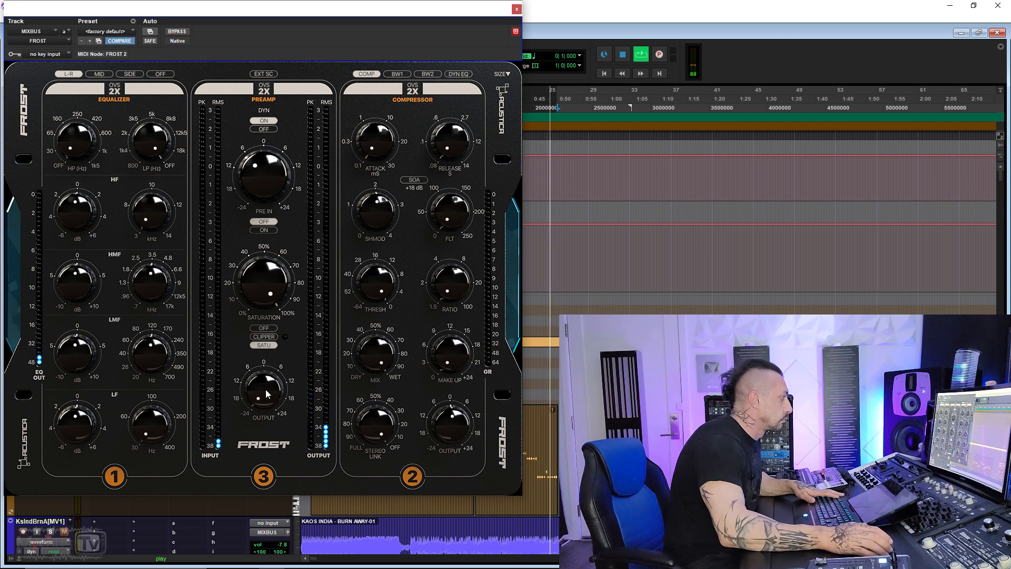
{"action": "left_click_drag", "start_coordinate": [265, 383], "coordinate": [264, 397]}
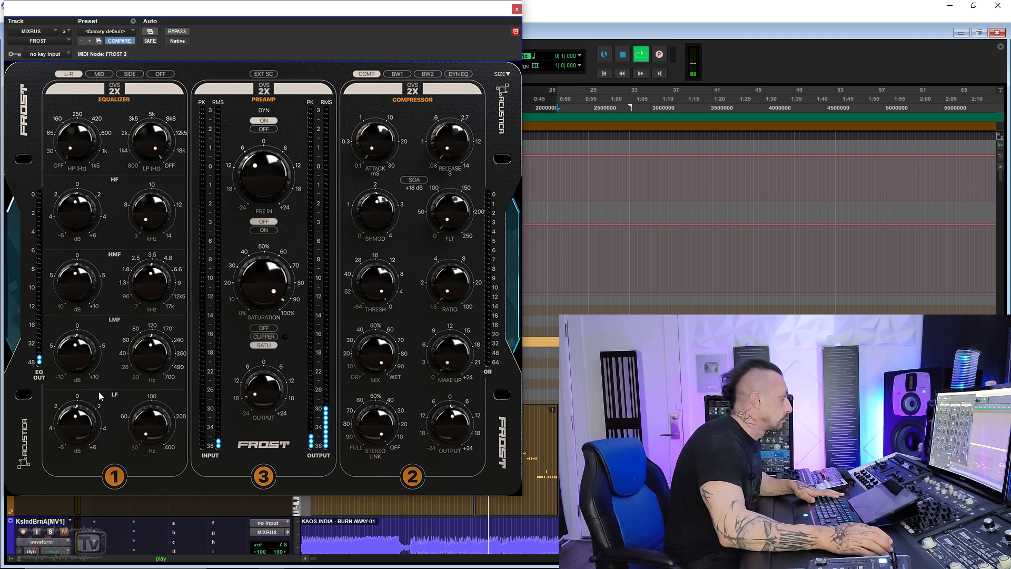
Boost LF and HF by about 2 dB, cut LMF about 5 dB, set HF near 12 kHz, and compare with FROST bypassed.
{"action": "left_click_drag", "start_coordinate": [81, 416], "coordinate": [83, 416]}
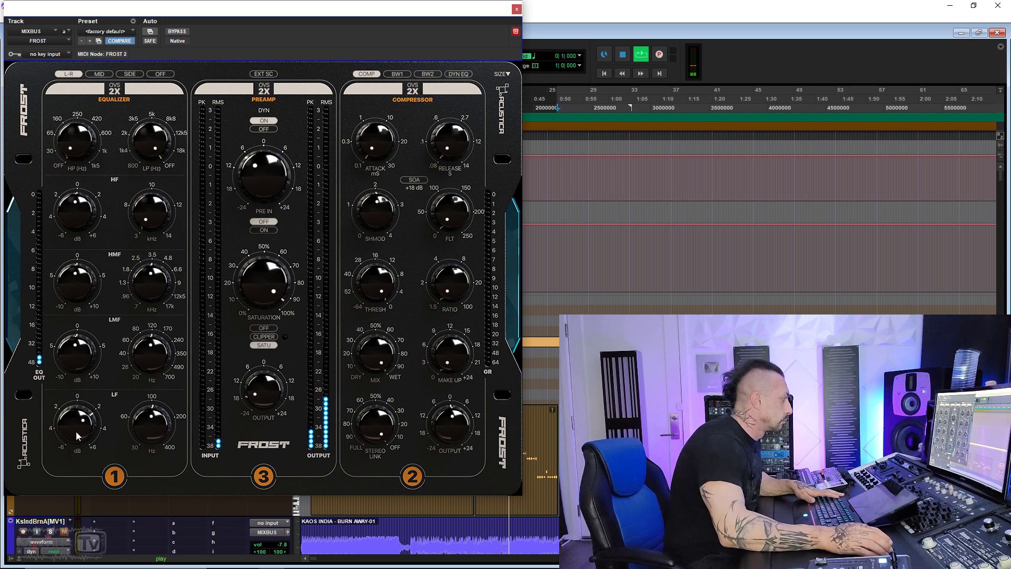
{"action": "left_click_drag", "start_coordinate": [79, 348], "coordinate": [80, 377]}
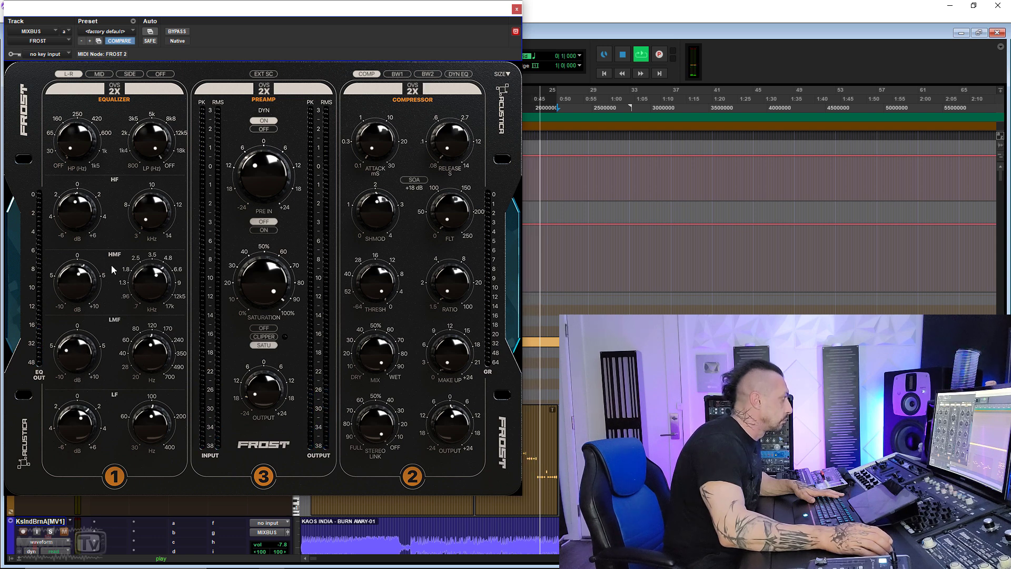
{"action": "left_click_drag", "start_coordinate": [82, 213], "coordinate": [84, 194]}
{"action": "left_click_drag", "start_coordinate": [160, 213], "coordinate": [169, 136]}
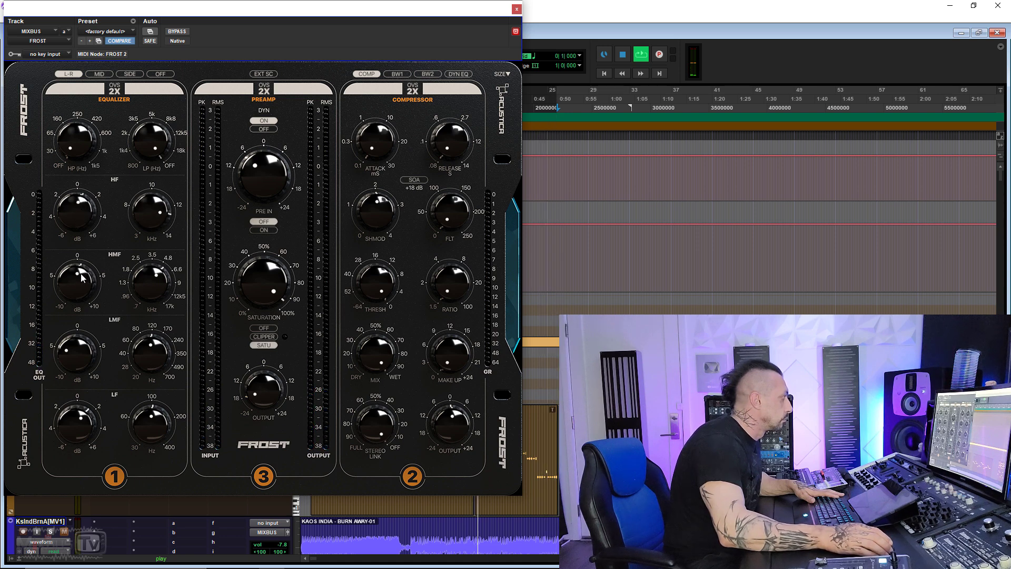
{"action": "left_click", "coordinate": [179, 32]}
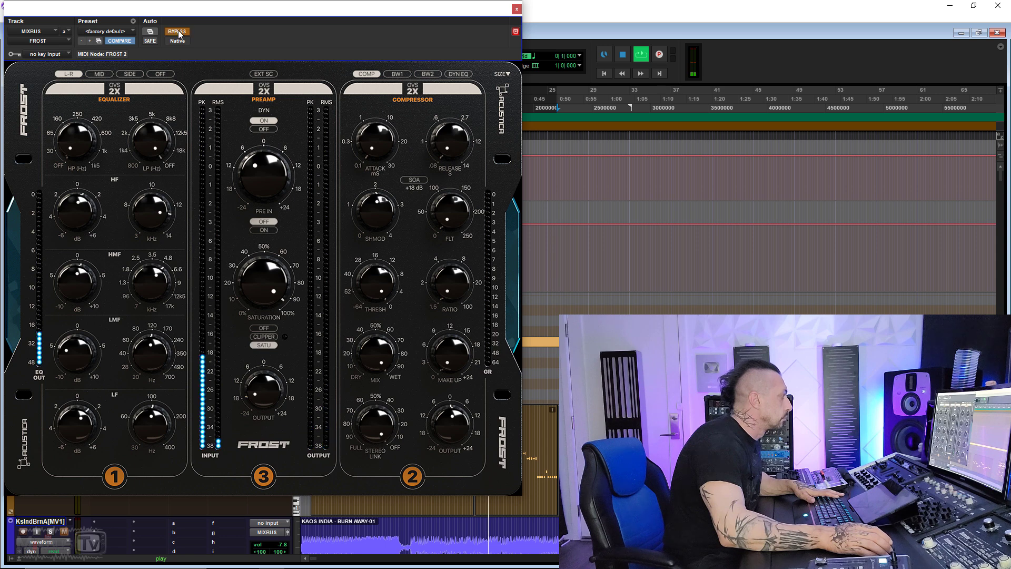
{"action": "left_click", "coordinate": [179, 32]}
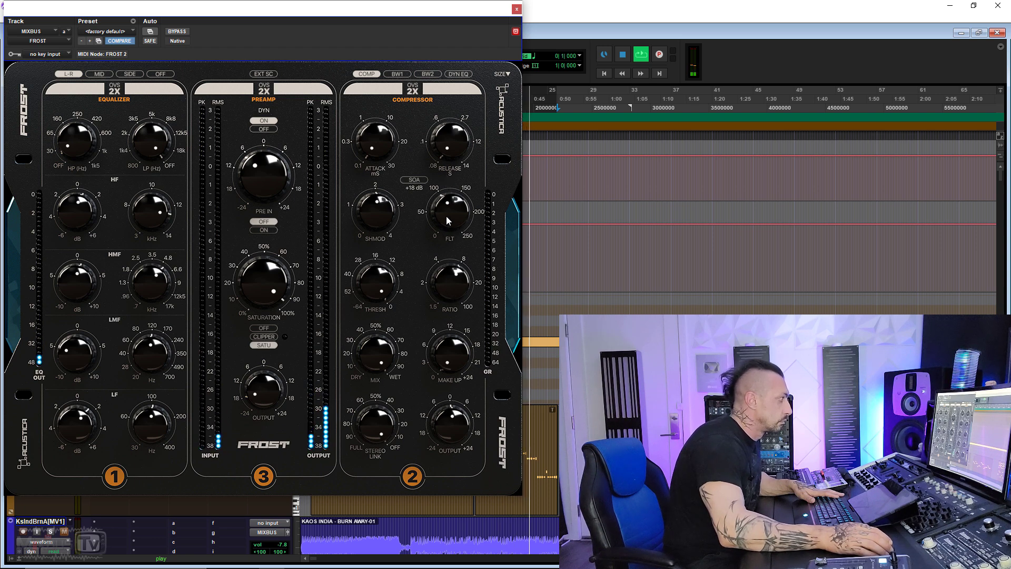
Lower the compressor Threshold to about -32 dB and set SHMOD to about 3 during playback.
{"action": "left_click_drag", "start_coordinate": [399, 277], "coordinate": [371, 353]}
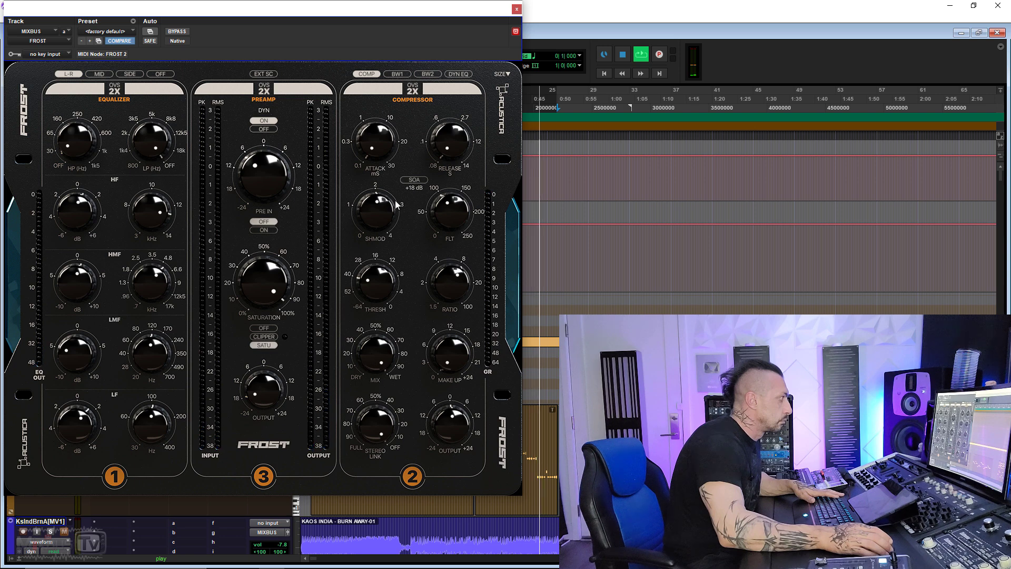
{"action": "left_click_drag", "start_coordinate": [386, 204], "coordinate": [383, 231]}
{"action": "left_click_drag", "start_coordinate": [388, 221], "coordinate": [387, 182]}
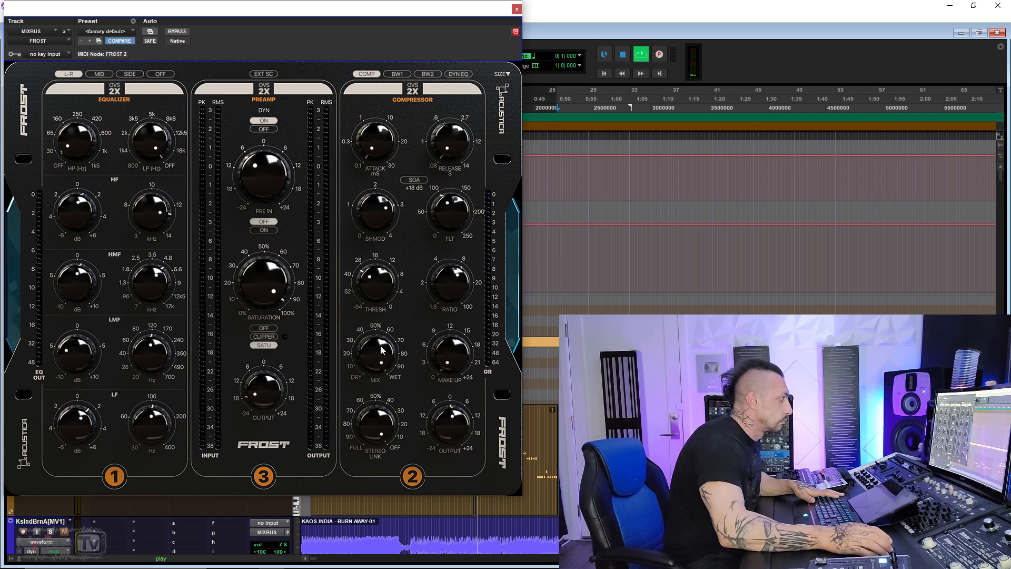
Audition the compressor's FLT settings, raise its Make Up to about 5 dB, and fine-tune the Threshold.
{"action": "left_click_drag", "start_coordinate": [451, 216], "coordinate": [450, 234]}
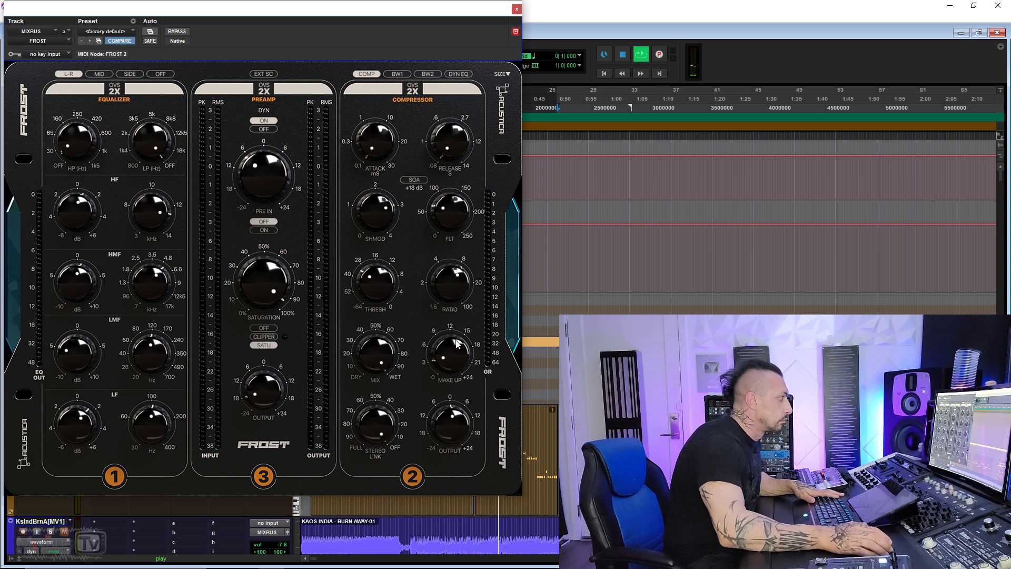
{"action": "left_click_drag", "start_coordinate": [457, 224], "coordinate": [454, 231]}
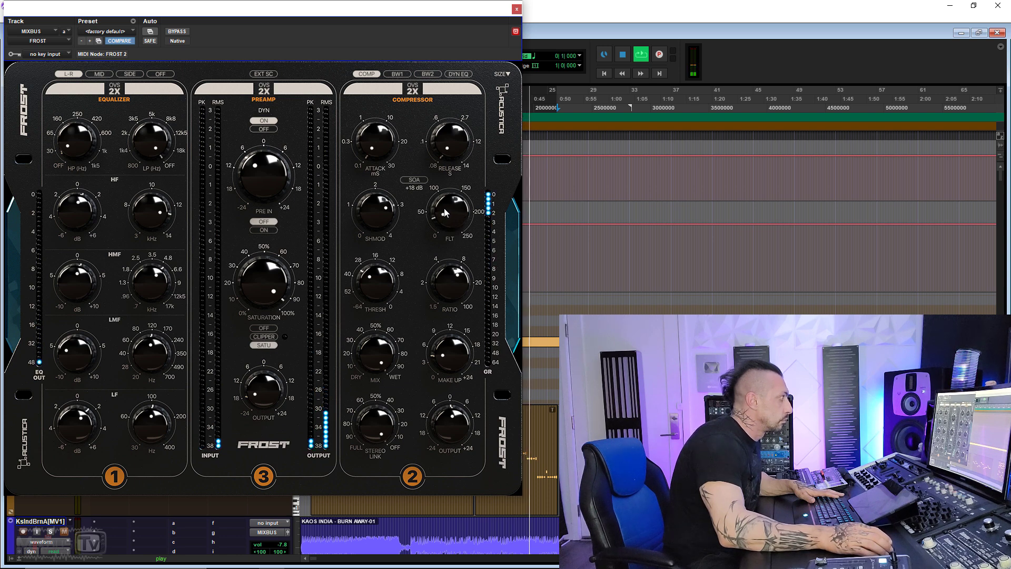
{"action": "left_click_drag", "start_coordinate": [451, 346], "coordinate": [457, 364]}
{"action": "mouse_move", "coordinate": [378, 273]}
{"action": "left_mouse_down"}
{"action": "mouse_move", "coordinate": [378, 213]}
{"action": "mouse_move", "coordinate": [378, 289]}
{"action": "left_mouse_up"}
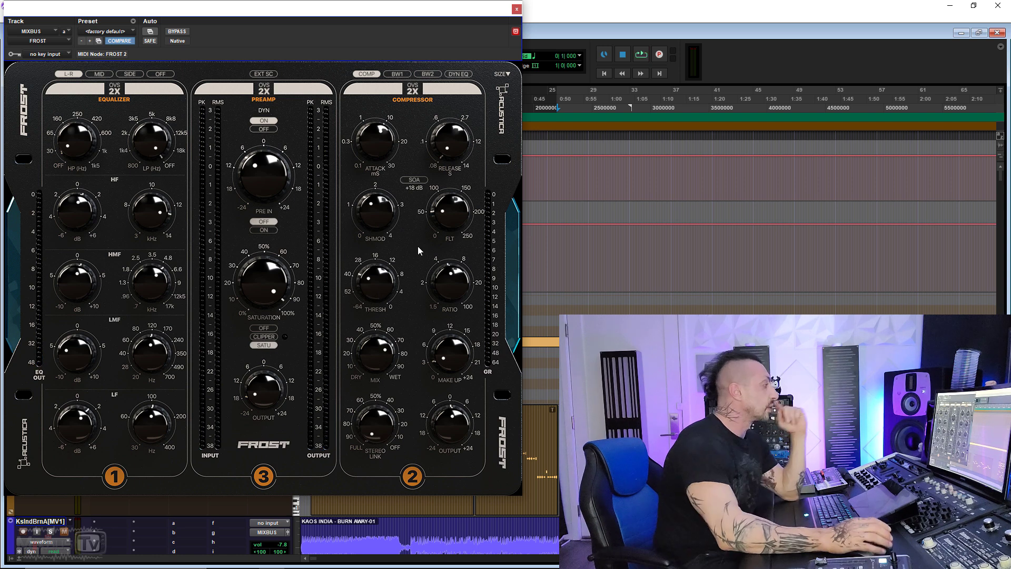